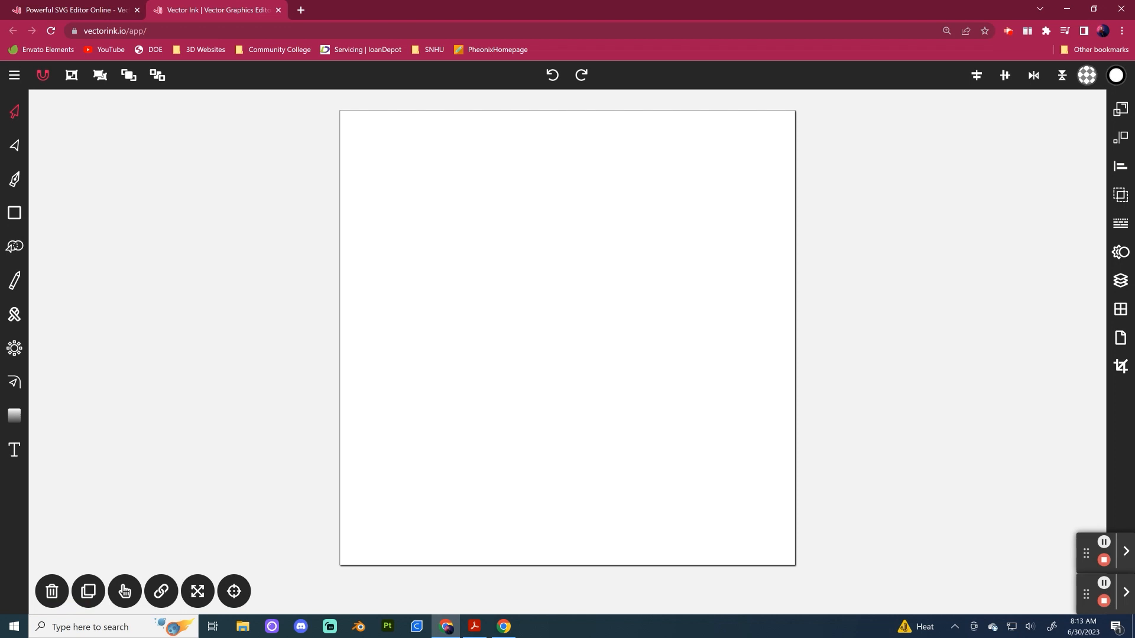
Draw a square-cornered rectangle about 412 by 218 px in the middle of the artboard.
{"action": "left_click", "coordinate": [15, 213]}
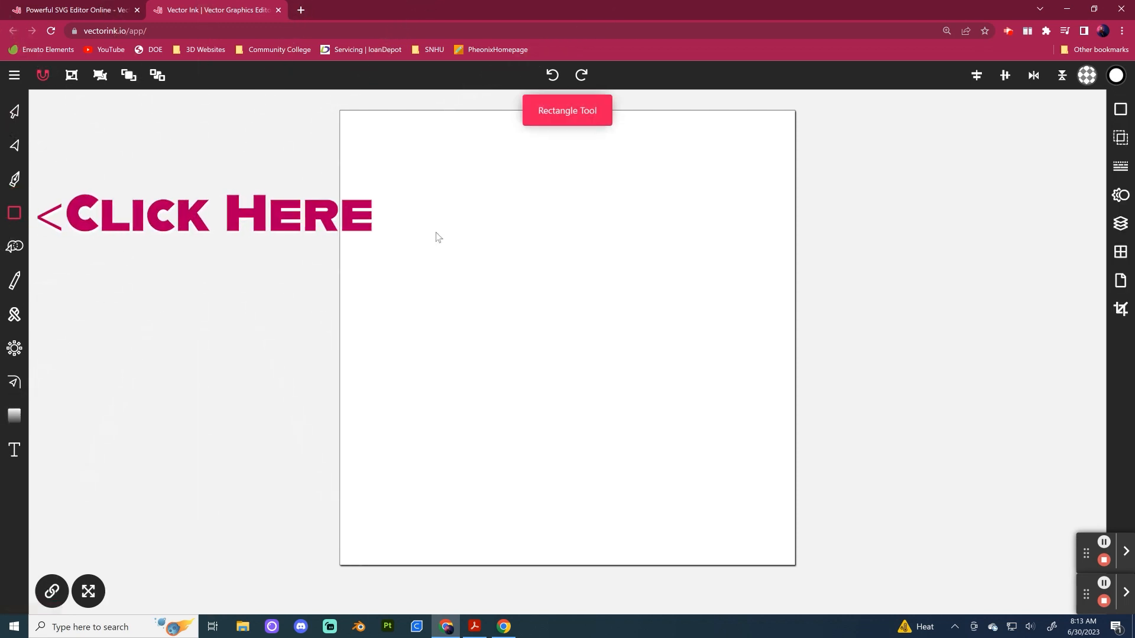
{"action": "left_click_drag", "start_coordinate": [433, 231], "coordinate": [702, 375]}
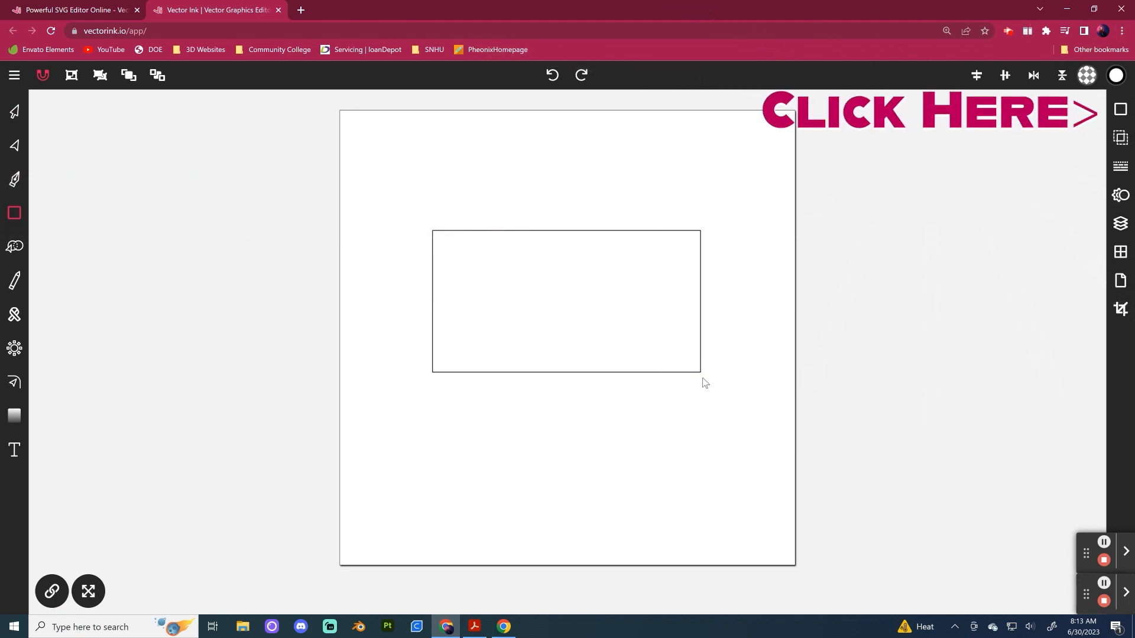
Give new rectangles a small corner radius and draw a wide, shallow rounded rectangle above the first one.
{"action": "left_click", "coordinate": [1123, 118]}
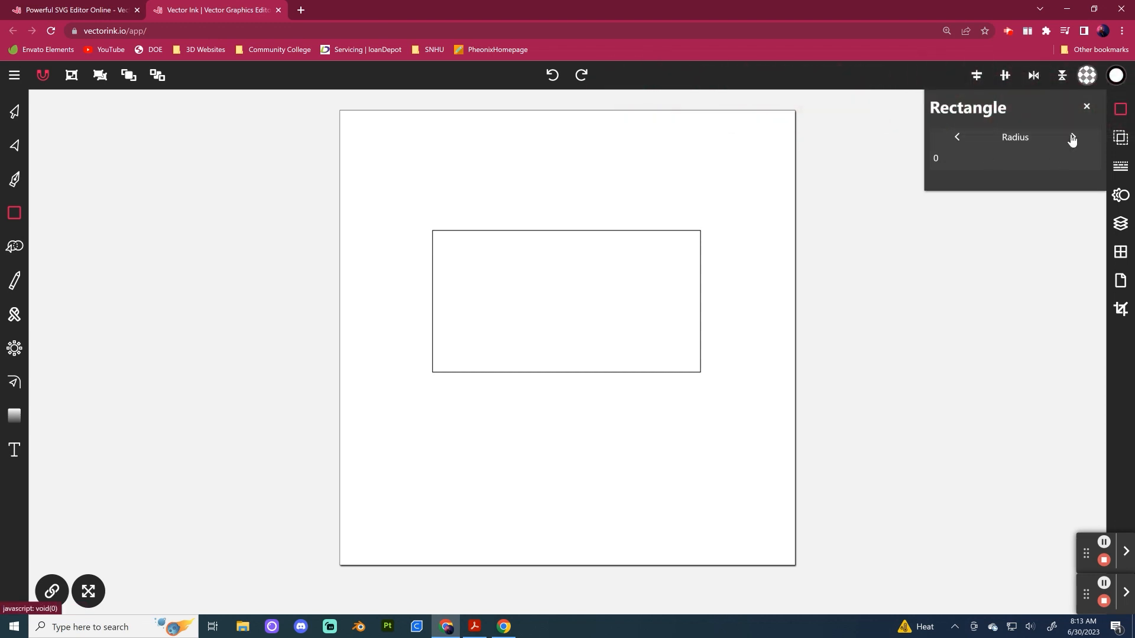
{"action": "left_click", "coordinate": [446, 152]}
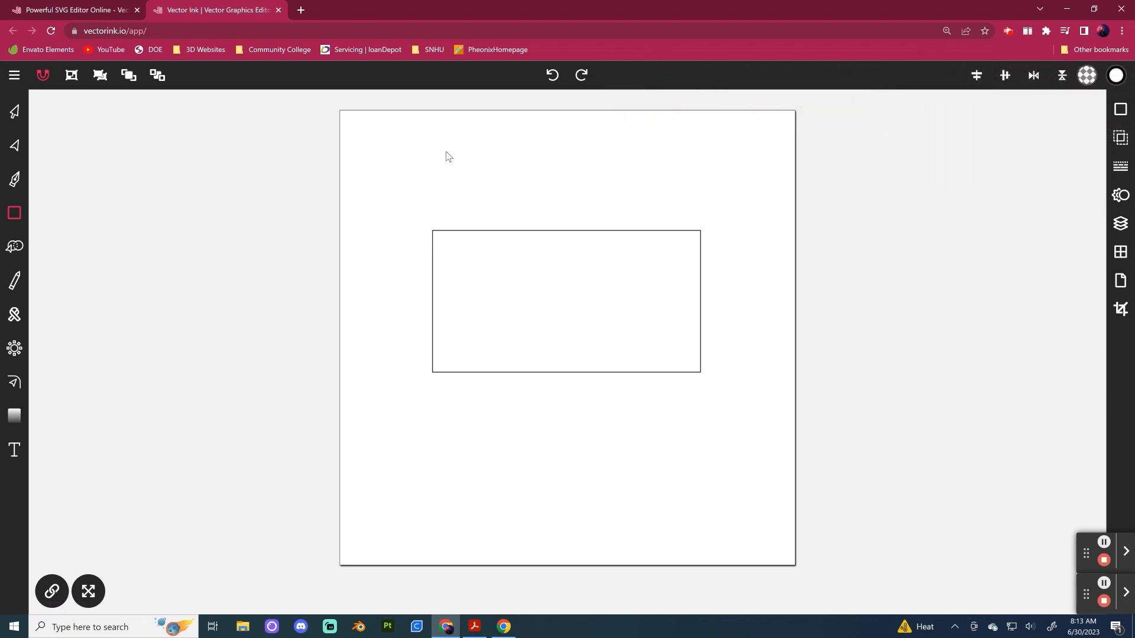
{"action": "left_click_drag", "start_coordinate": [446, 150], "coordinate": [696, 205]}
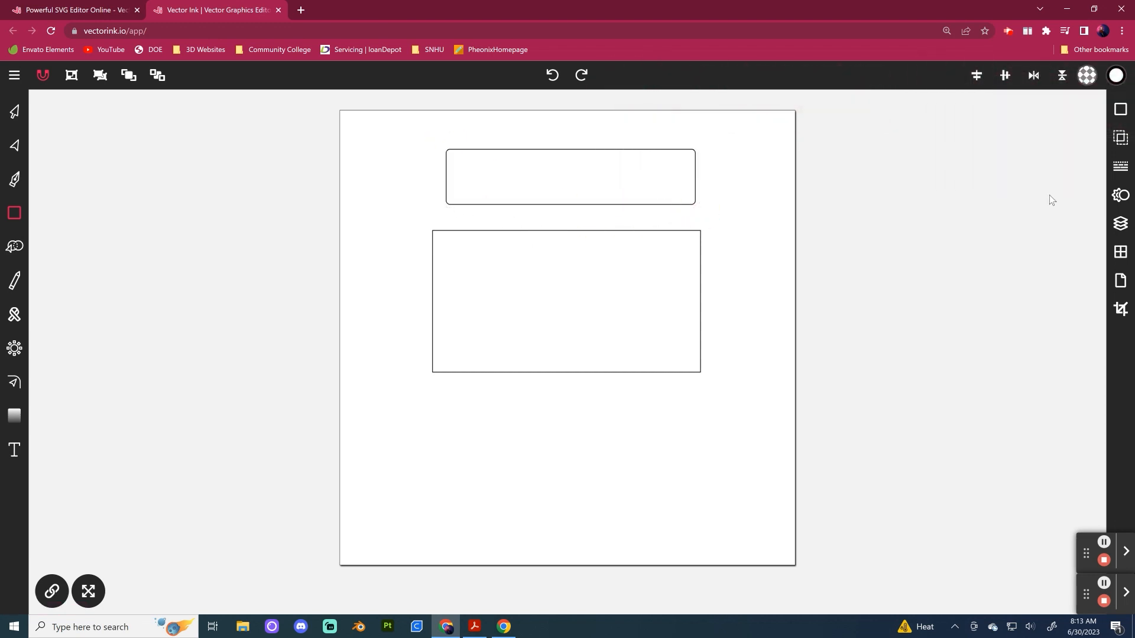
Set the rectangle corner radius to 60 and draw a strongly rounded rectangle below the first one.
{"action": "left_click", "coordinate": [1120, 110]}
{"action": "left_click", "coordinate": [1073, 139]}
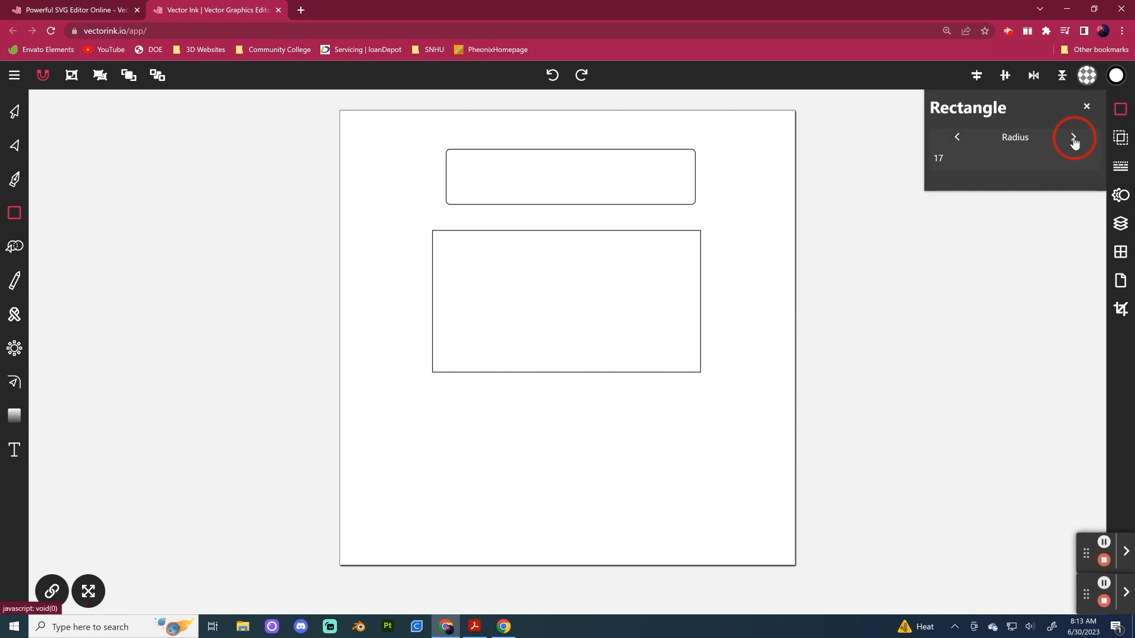
{"action": "left_click", "coordinate": [1074, 139]}
{"action": "left_click", "coordinate": [938, 158]}
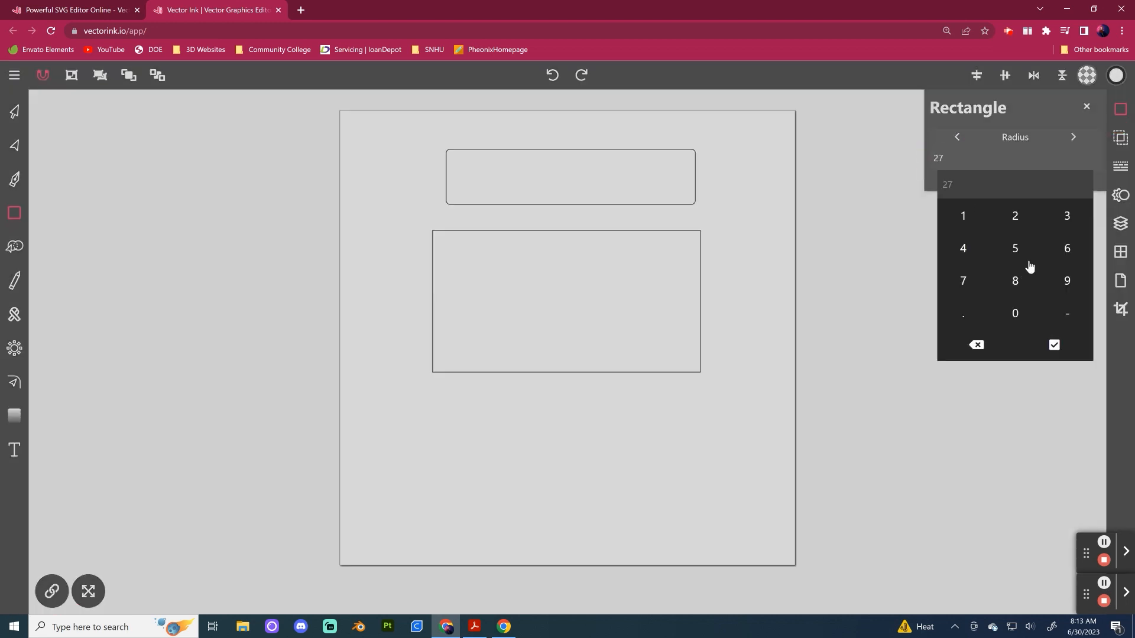
{"action": "left_click", "coordinate": [1066, 249]}
{"action": "left_click", "coordinate": [1015, 313]}
{"action": "left_click", "coordinate": [1051, 346]}
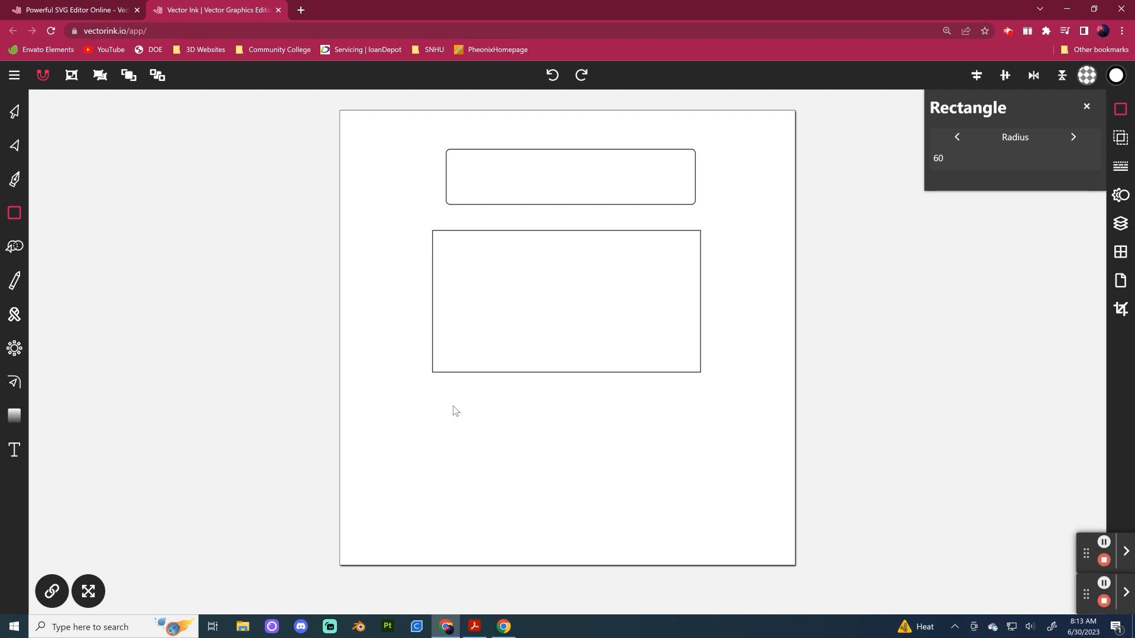
{"action": "left_click_drag", "start_coordinate": [446, 402], "coordinate": [678, 511]}
Delete the two rounded rectangles, leaving only the square-cornered one.
{"action": "key", "text": "v"}
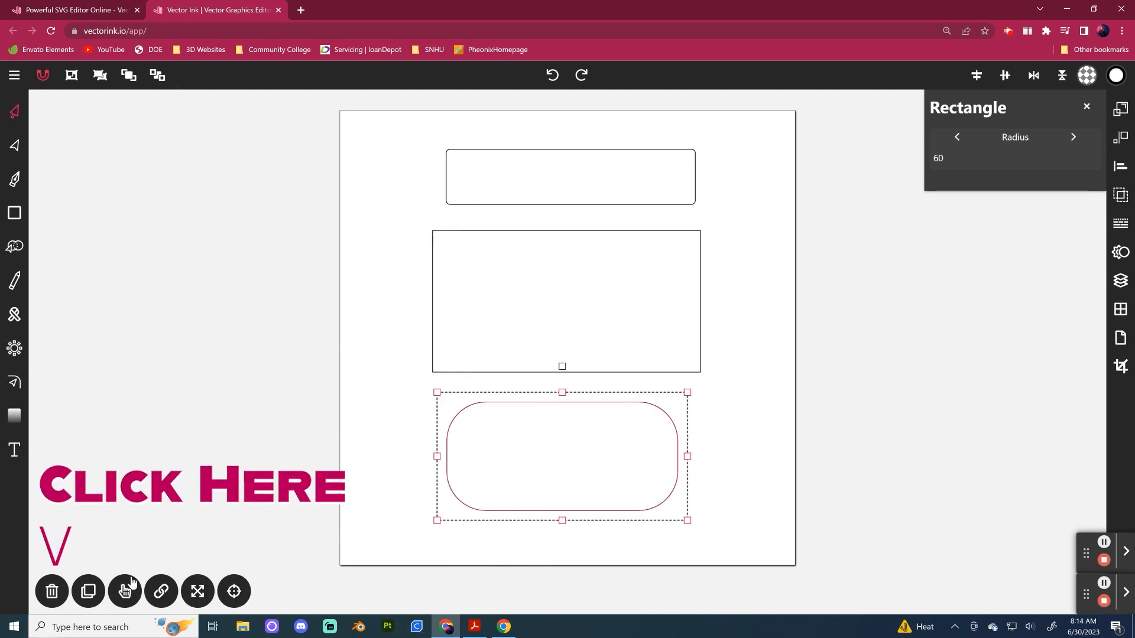
{"action": "left_click", "coordinate": [52, 591]}
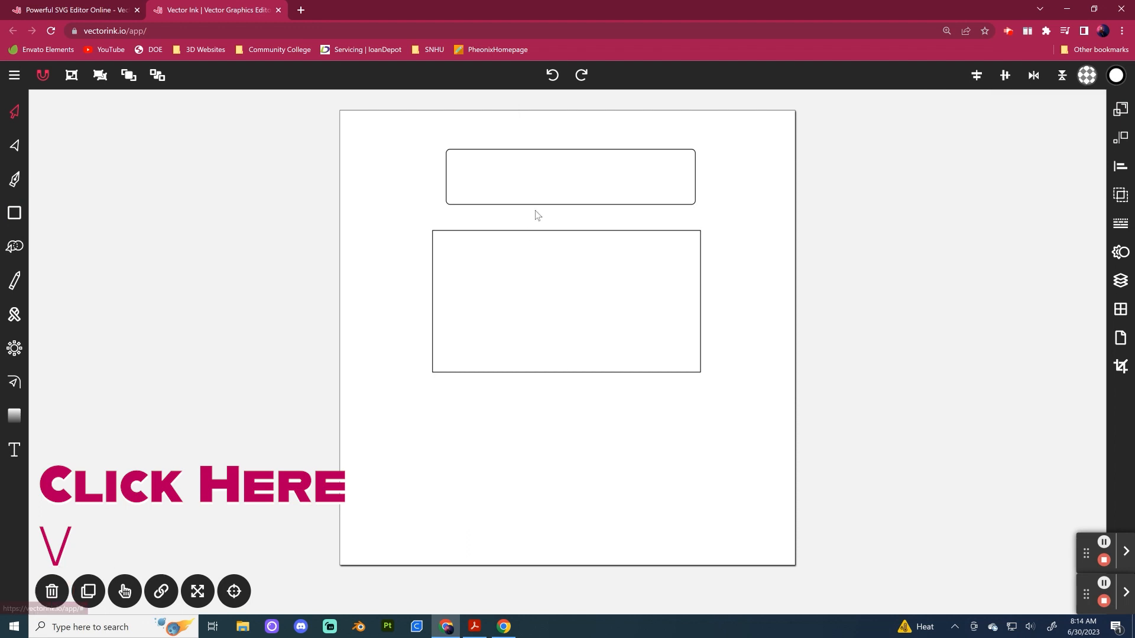
{"action": "left_click", "coordinate": [537, 195]}
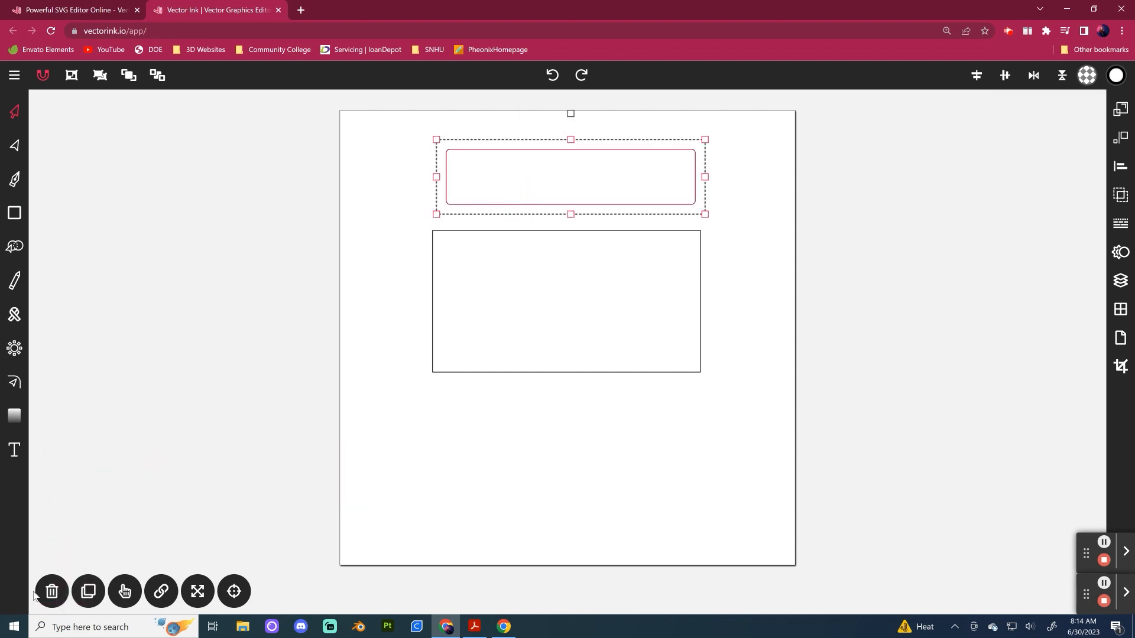
{"action": "left_click", "coordinate": [52, 591]}
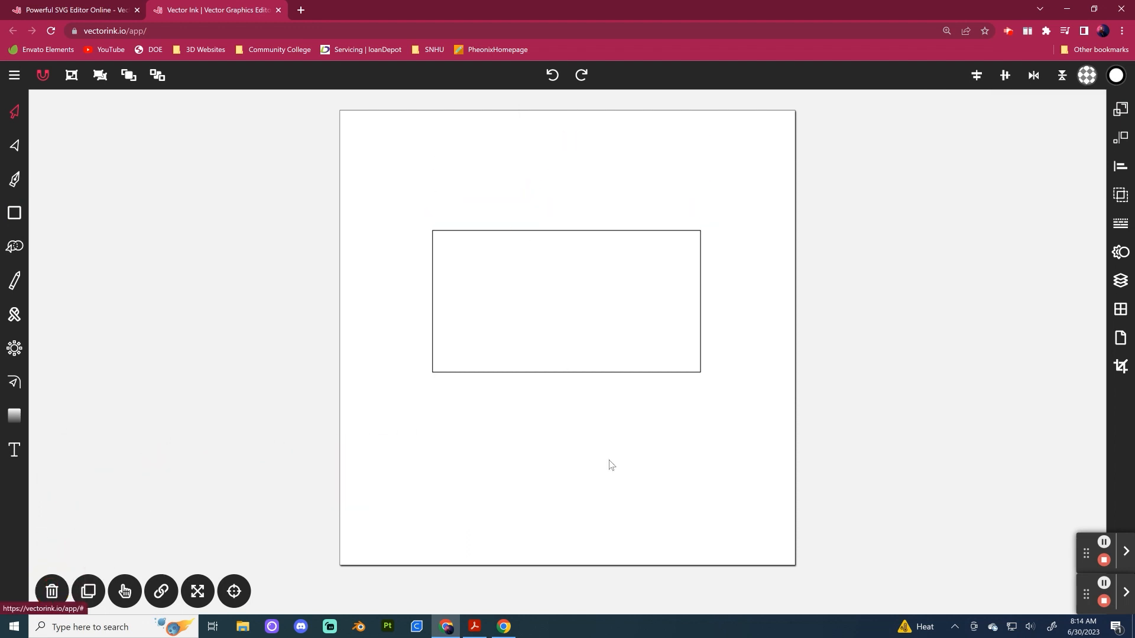
Move the remaining rectangle slightly down and set its width to 336 px.
{"action": "left_click", "coordinate": [602, 373]}
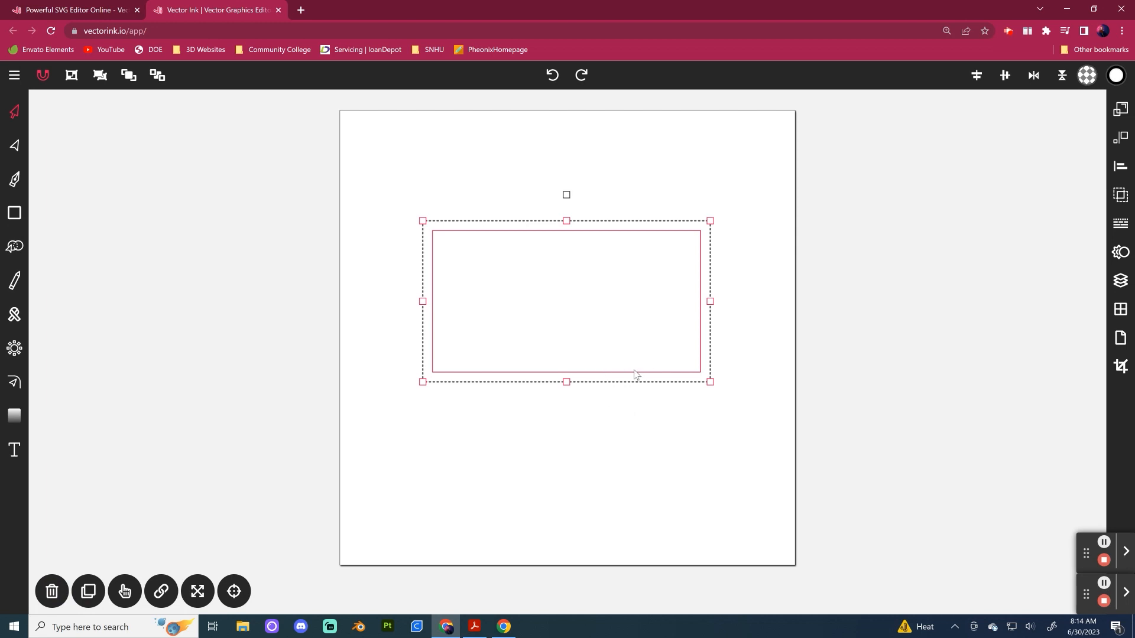
{"action": "mouse_move", "coordinate": [634, 374]}
{"action": "left_mouse_down"}
{"action": "mouse_move", "coordinate": [613, 375]}
{"action": "mouse_move", "coordinate": [632, 395]}
{"action": "left_mouse_up"}
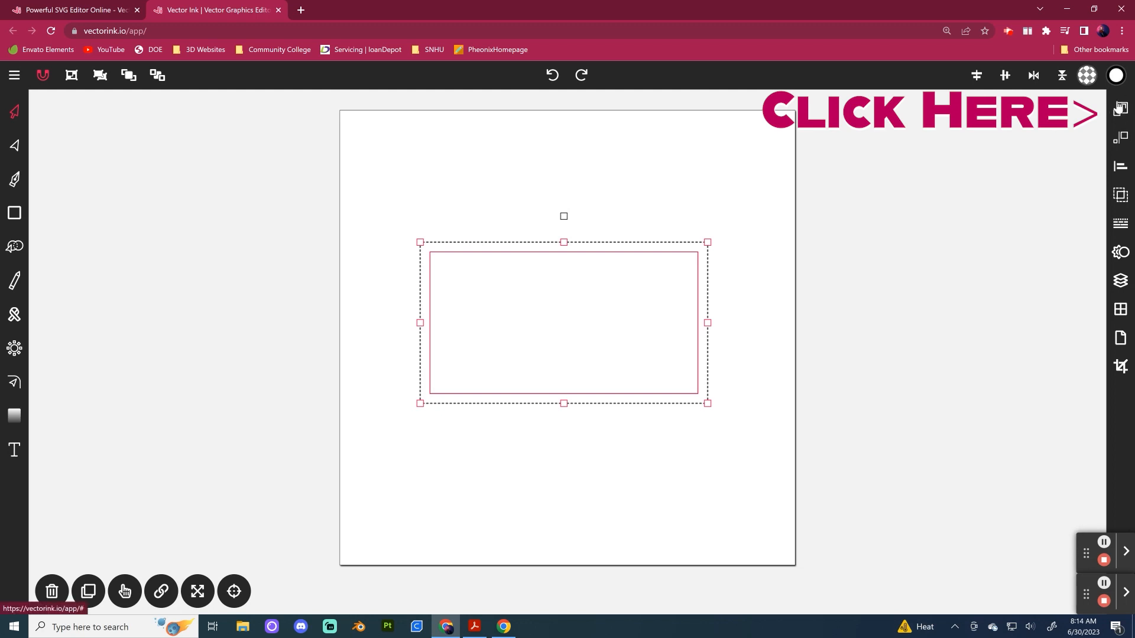
{"action": "left_click", "coordinate": [1120, 108]}
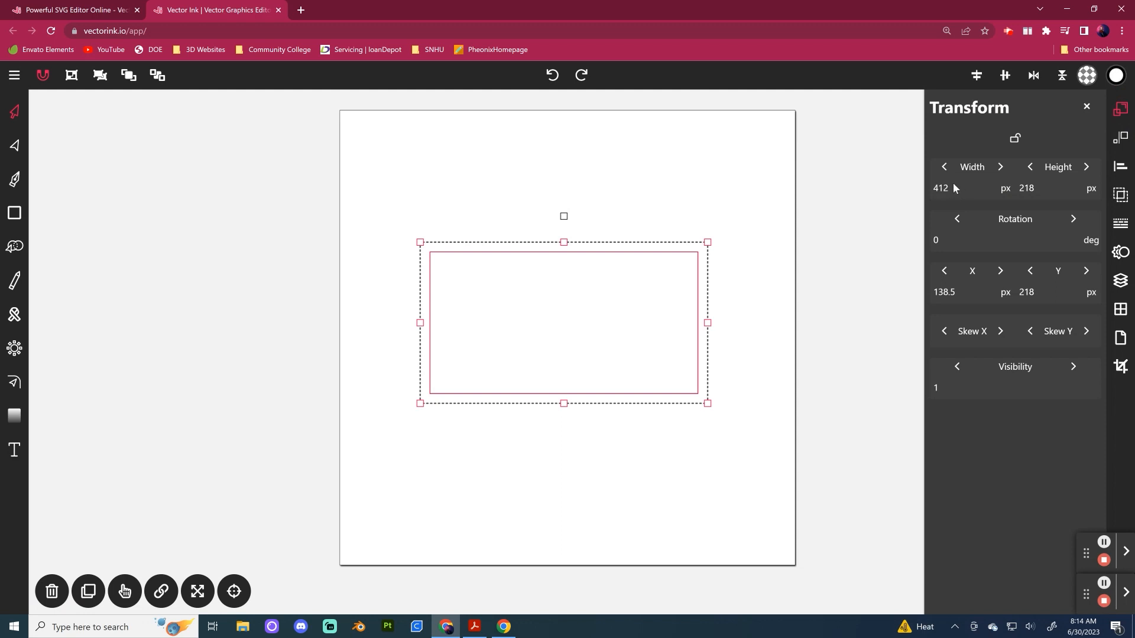
{"action": "left_click", "coordinate": [941, 189]}
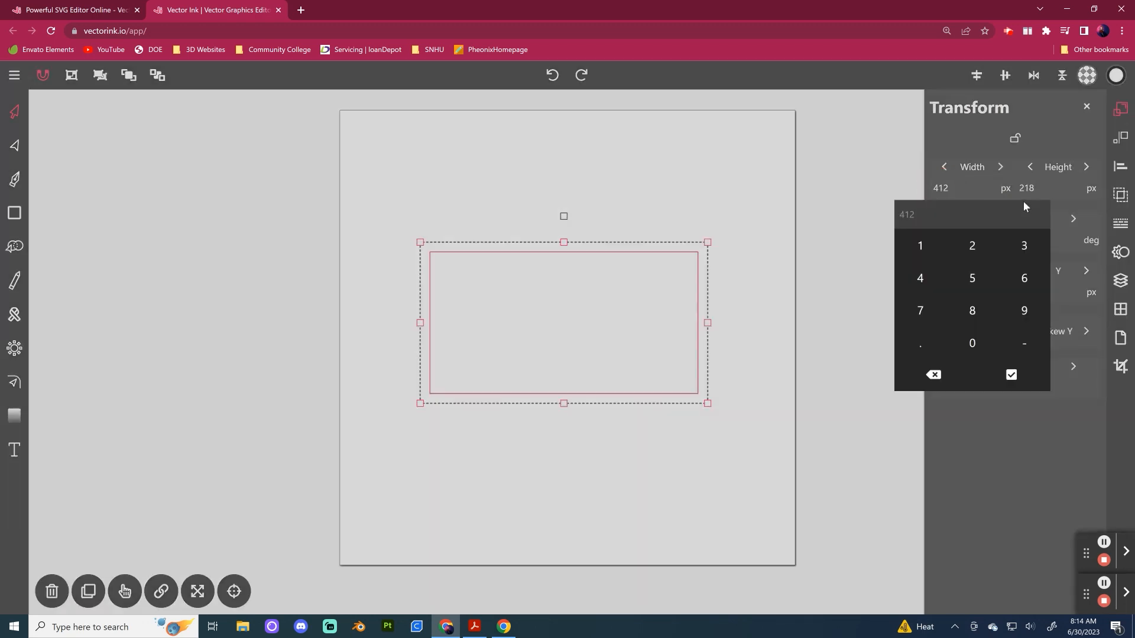
{"action": "left_click", "coordinate": [1022, 246]}
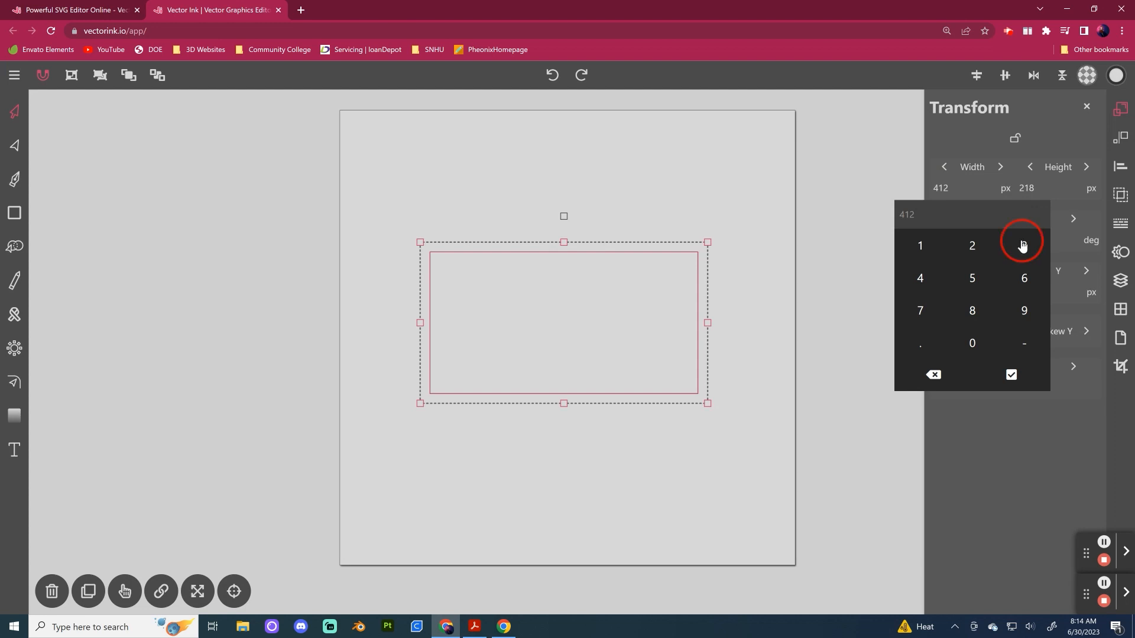
{"action": "left_click", "coordinate": [1025, 279]}
{"action": "left_click", "coordinate": [1011, 373]}
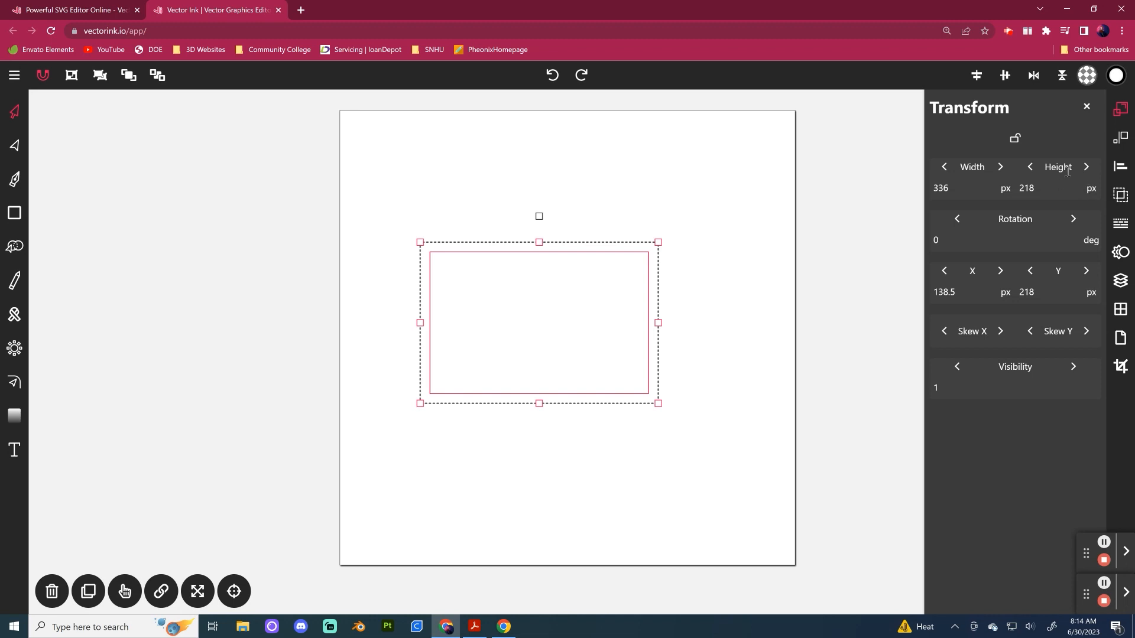
Set the rectangle's height to 192 px and move it to the right, to about X 206.5, Y 230 px.
{"action": "left_click", "coordinate": [1021, 189]}
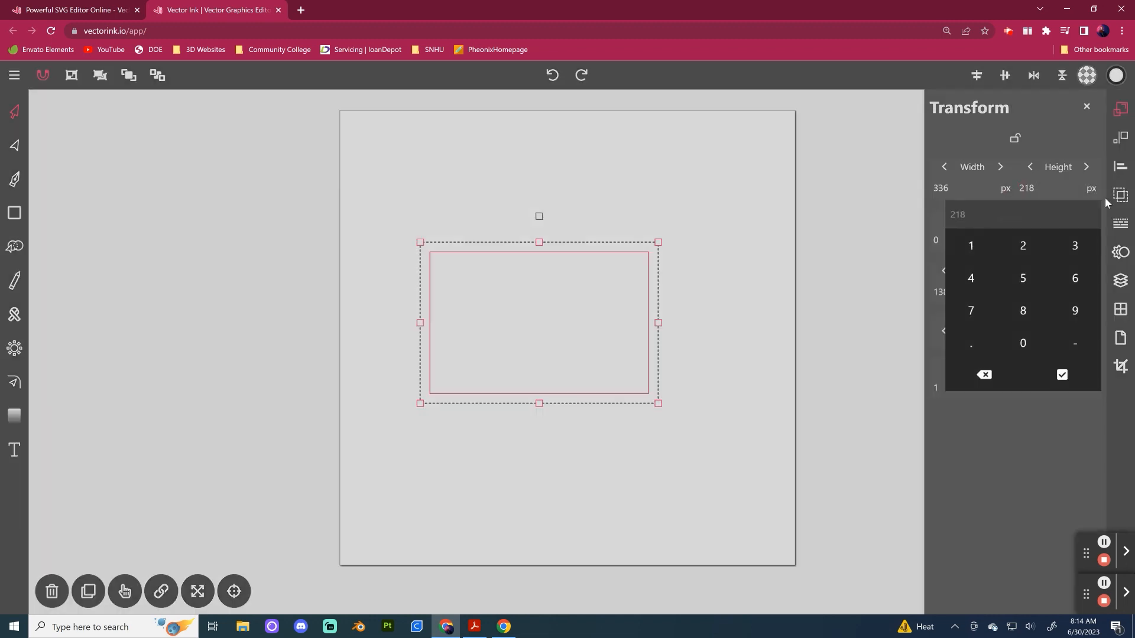
{"action": "left_click", "coordinate": [973, 247]}
{"action": "left_click", "coordinate": [1075, 311]}
{"action": "left_click", "coordinate": [1024, 247]}
{"action": "left_click", "coordinate": [1062, 375]}
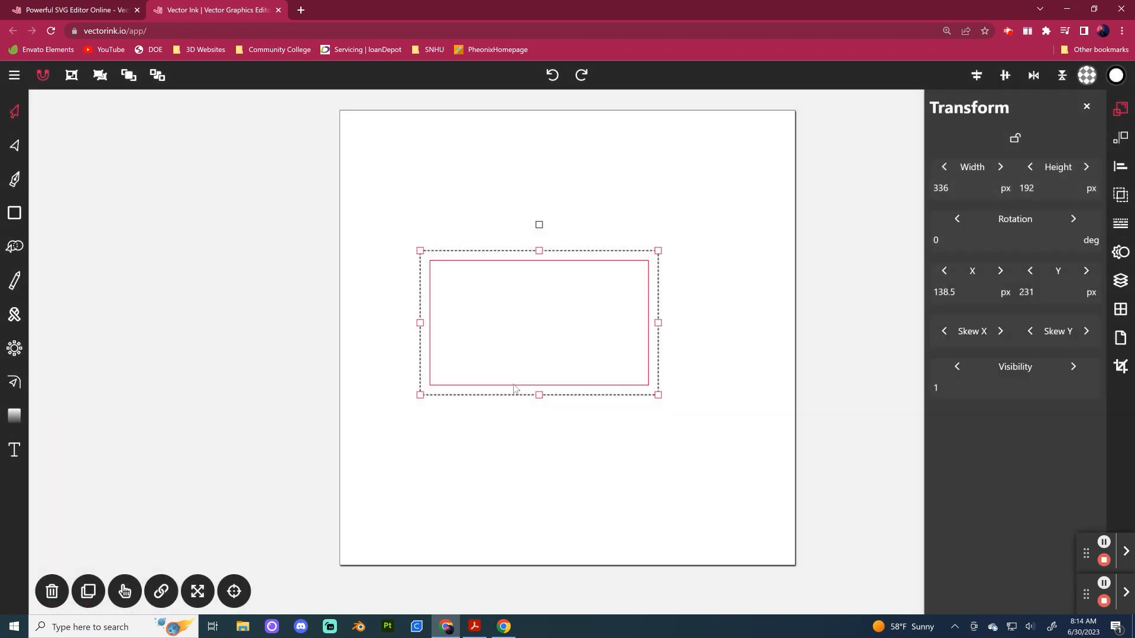
{"action": "left_click_drag", "start_coordinate": [514, 388], "coordinate": [556, 389]}
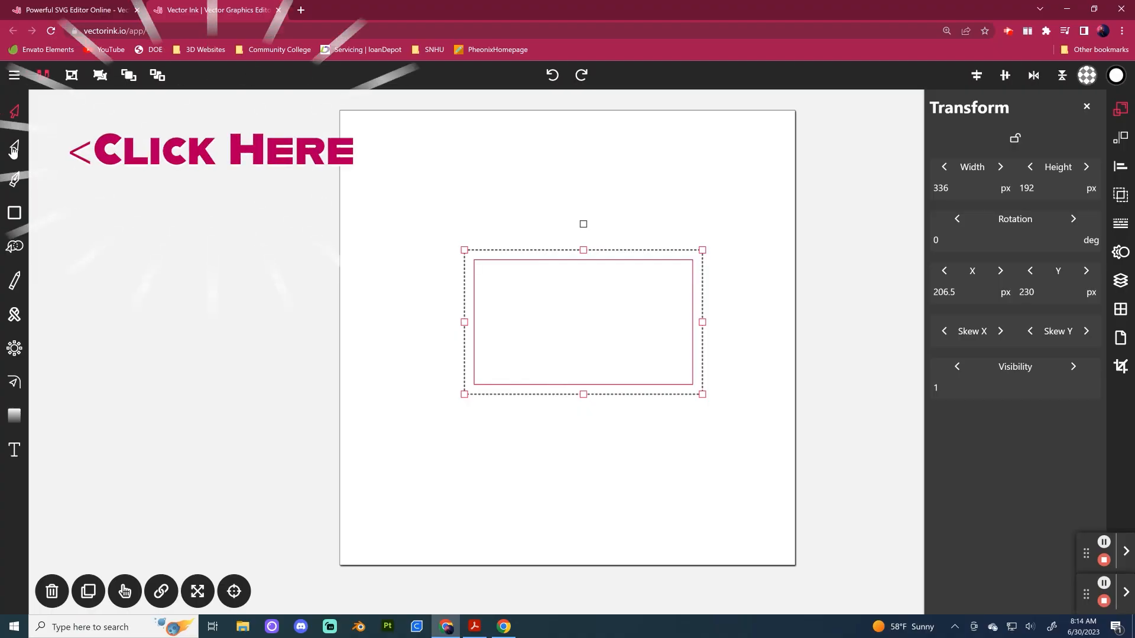
Try pulling the rectangle's lower-left corner point outward toward the artboard's left edge, and undo the change.
{"action": "left_click", "coordinate": [15, 145]}
{"action": "left_click_drag", "start_coordinate": [474, 385], "coordinate": [353, 296]}
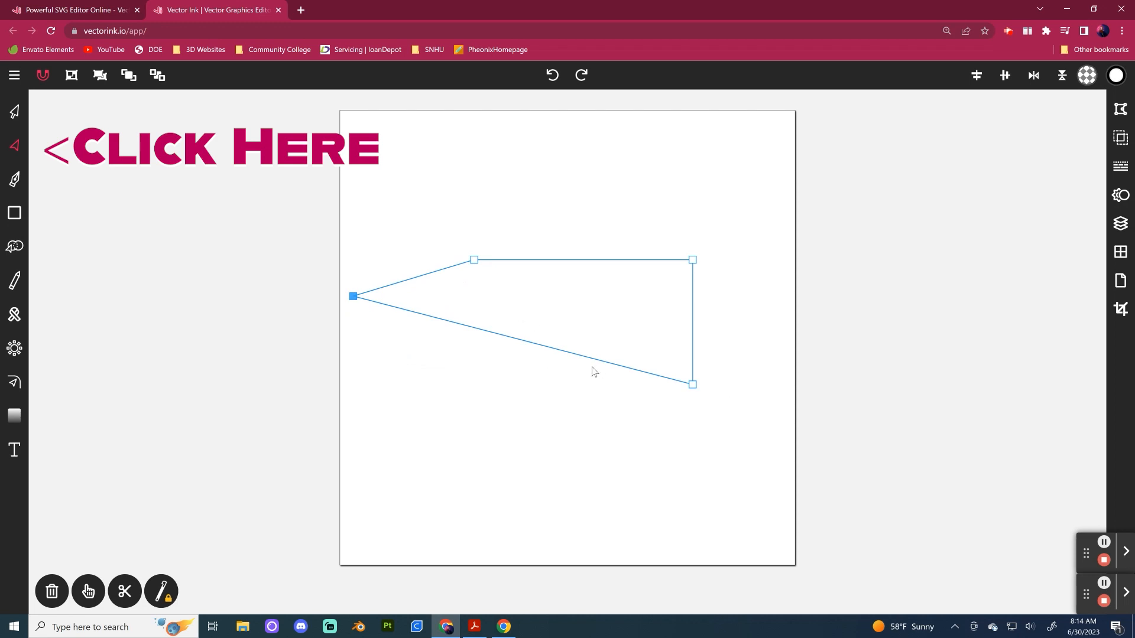
{"action": "left_click", "coordinate": [551, 75]}
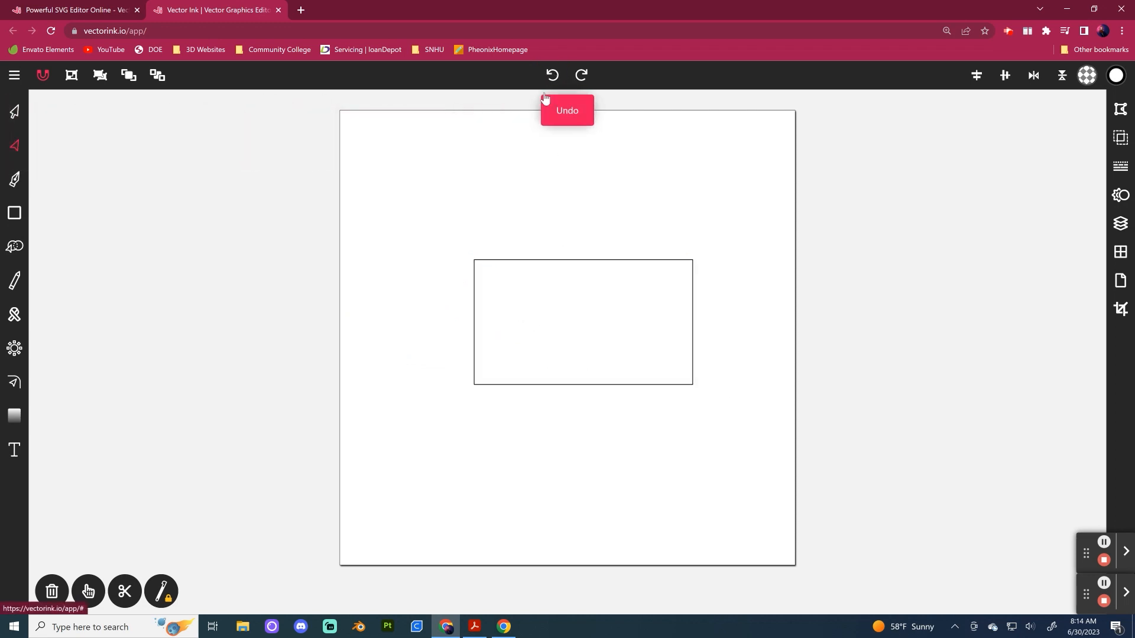
Move the whole rectangle back to the left, to about X 150.5, Y 234 px.
{"action": "left_click", "coordinate": [15, 111]}
{"action": "left_click", "coordinate": [646, 386]}
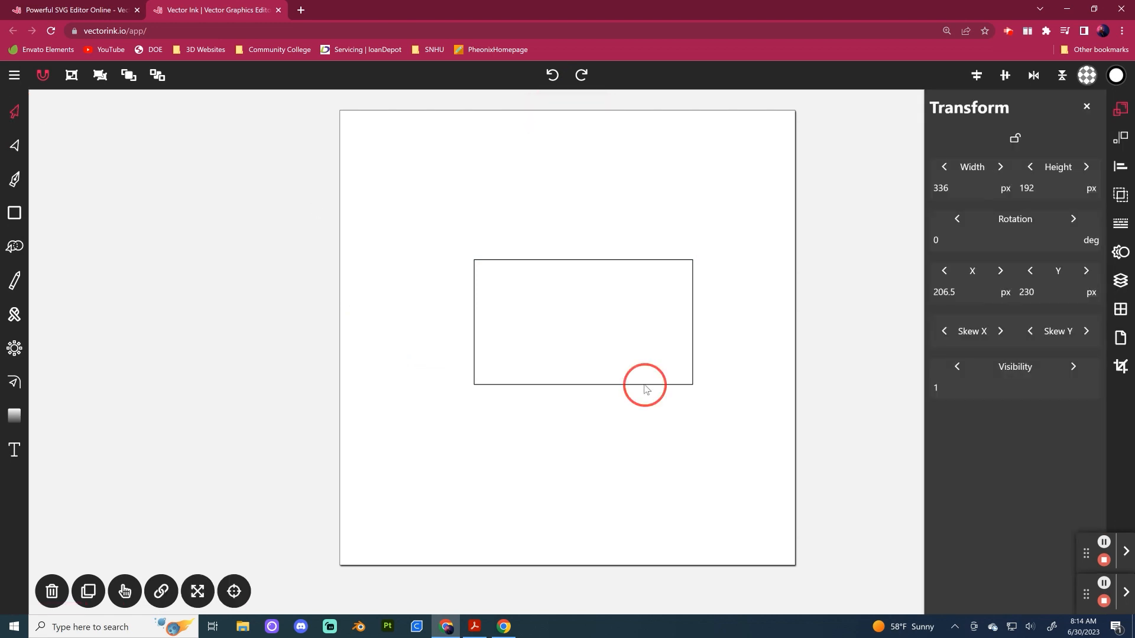
{"action": "left_click_drag", "start_coordinate": [646, 388], "coordinate": [609, 390]}
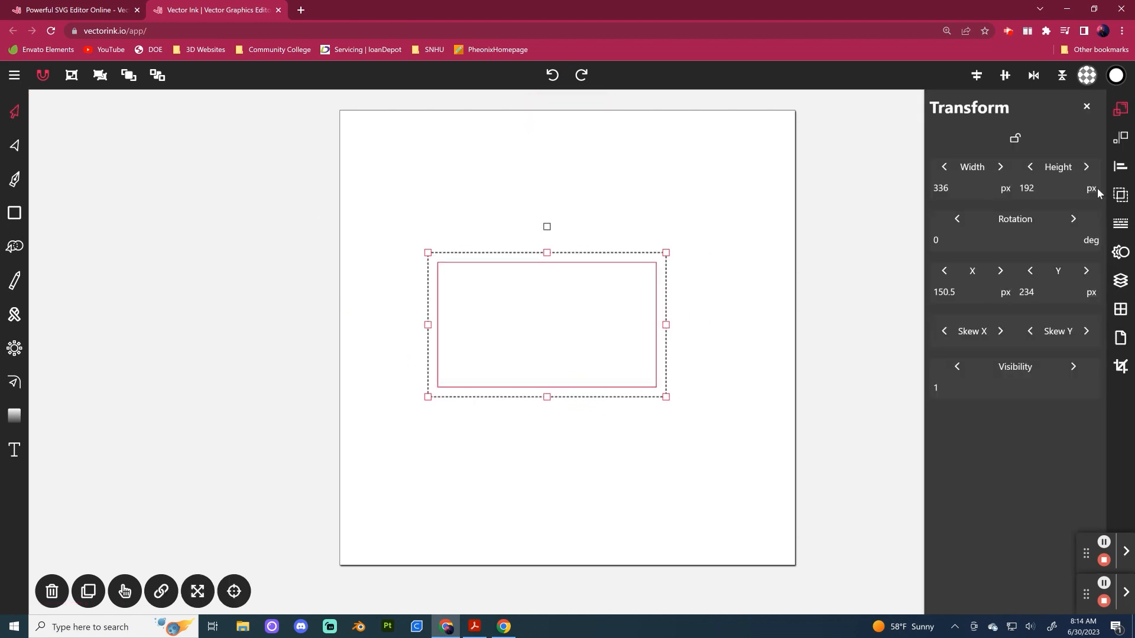
Lock the rectangle's proportions, set its width to 800 px and shift it left across the artboard.
{"action": "left_click", "coordinate": [1016, 139]}
{"action": "left_click", "coordinate": [938, 188]}
{"action": "left_click", "coordinate": [971, 310]}
{"action": "left_click", "coordinate": [971, 343]}
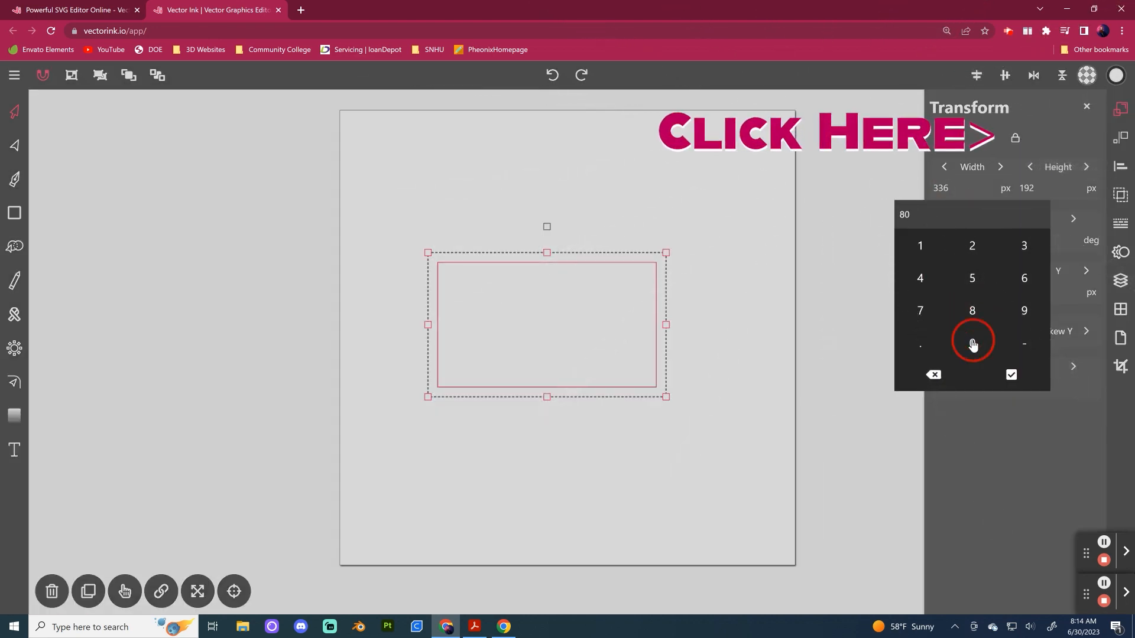
{"action": "left_click", "coordinate": [971, 343]}
{"action": "left_click", "coordinate": [1011, 375]}
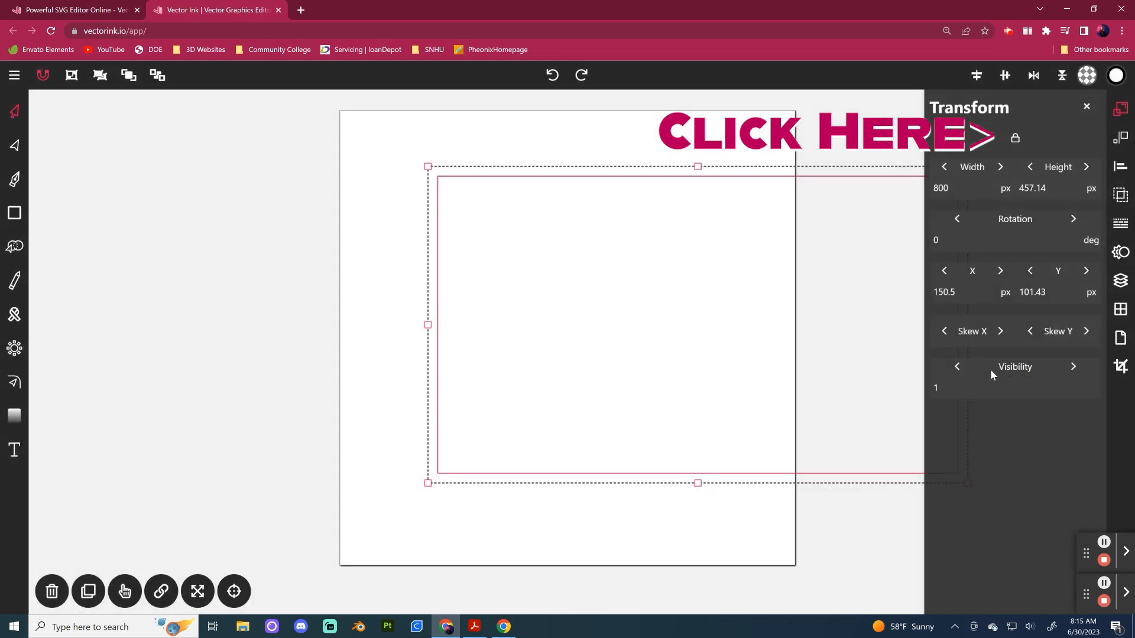
{"action": "left_click_drag", "start_coordinate": [653, 175], "coordinate": [527, 182]}
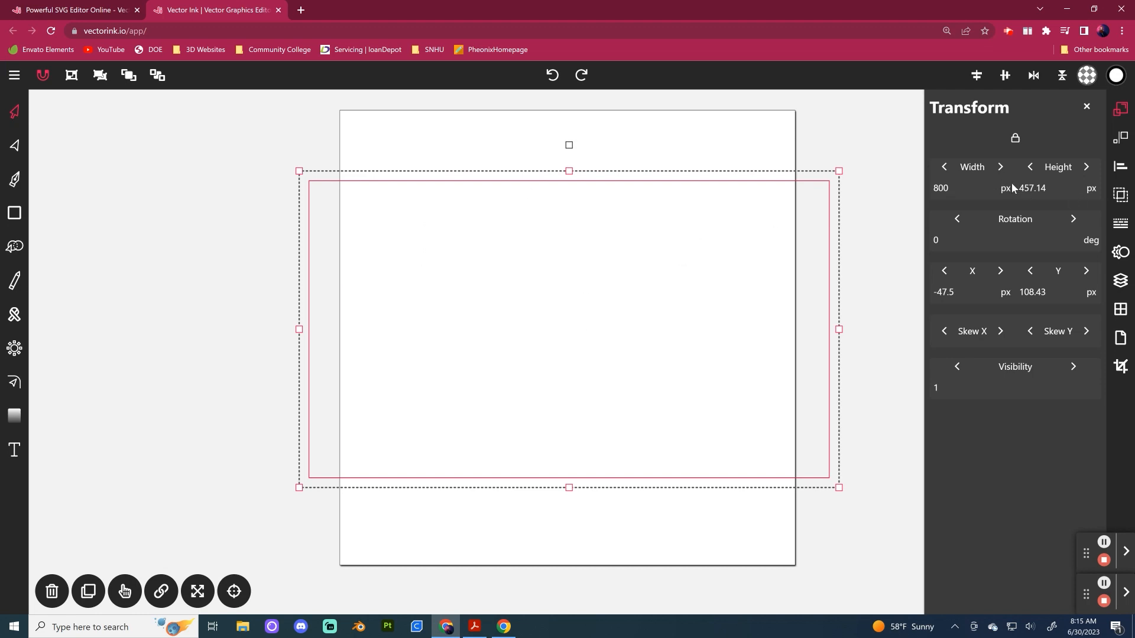
Undo the last move and the proportional resize of the rectangle, and unlock the proportions.
{"action": "left_click", "coordinate": [552, 76]}
{"action": "left_click", "coordinate": [551, 76]}
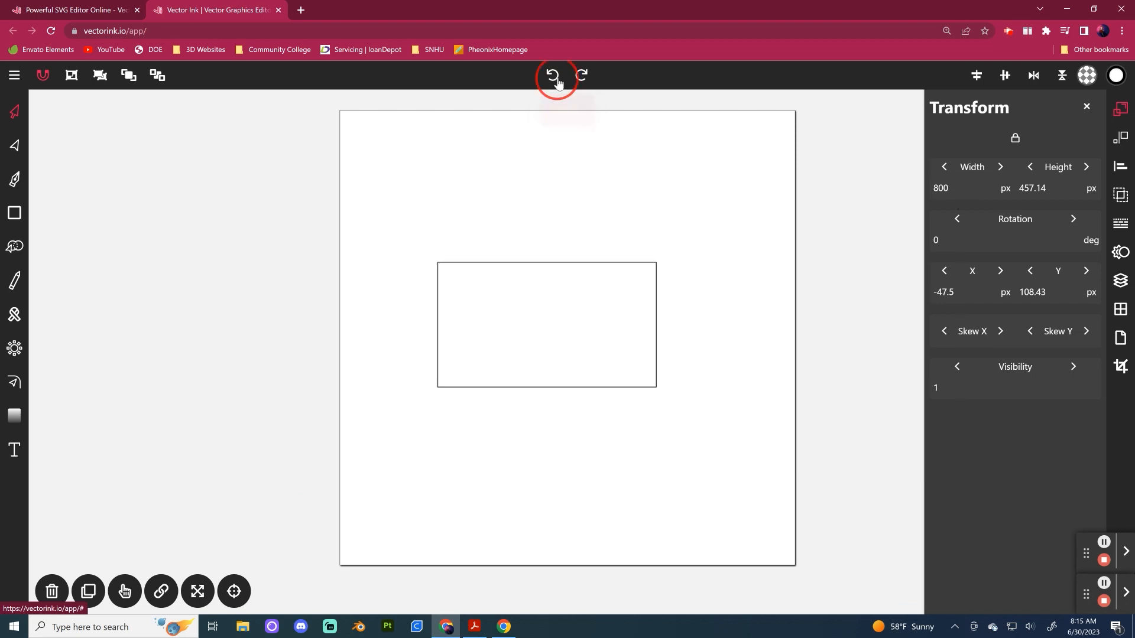
{"action": "left_click", "coordinate": [1014, 138]}
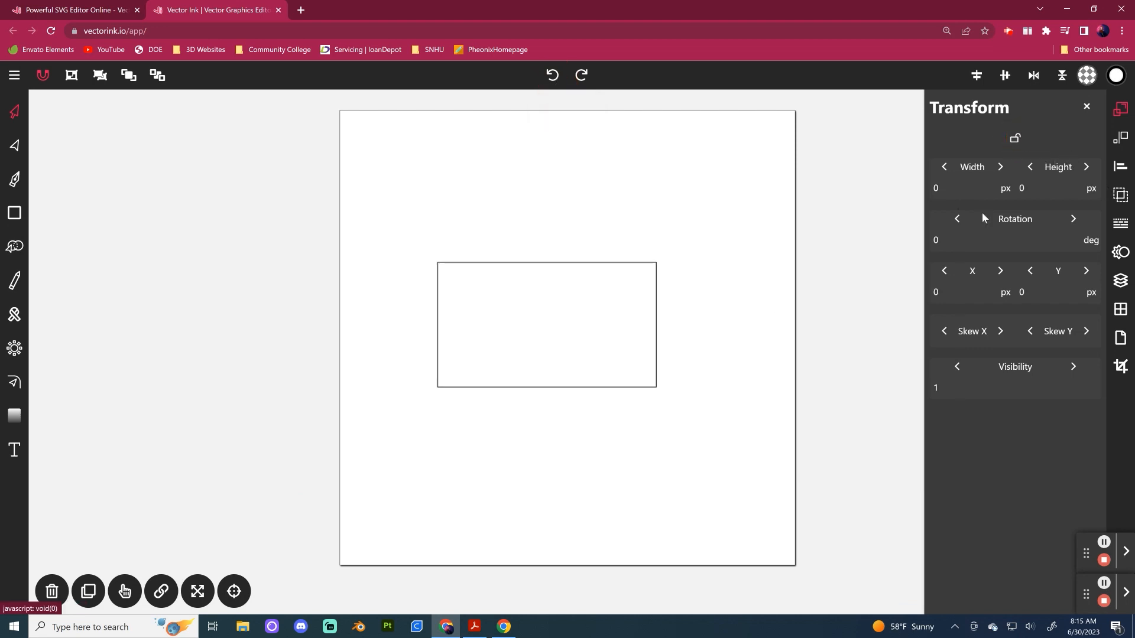
Draw a circle about 28 px in diameter inside the rectangle and move it near the right edge, to about X 435.5, Y 323 px.
{"action": "left_click", "coordinate": [20, 220]}
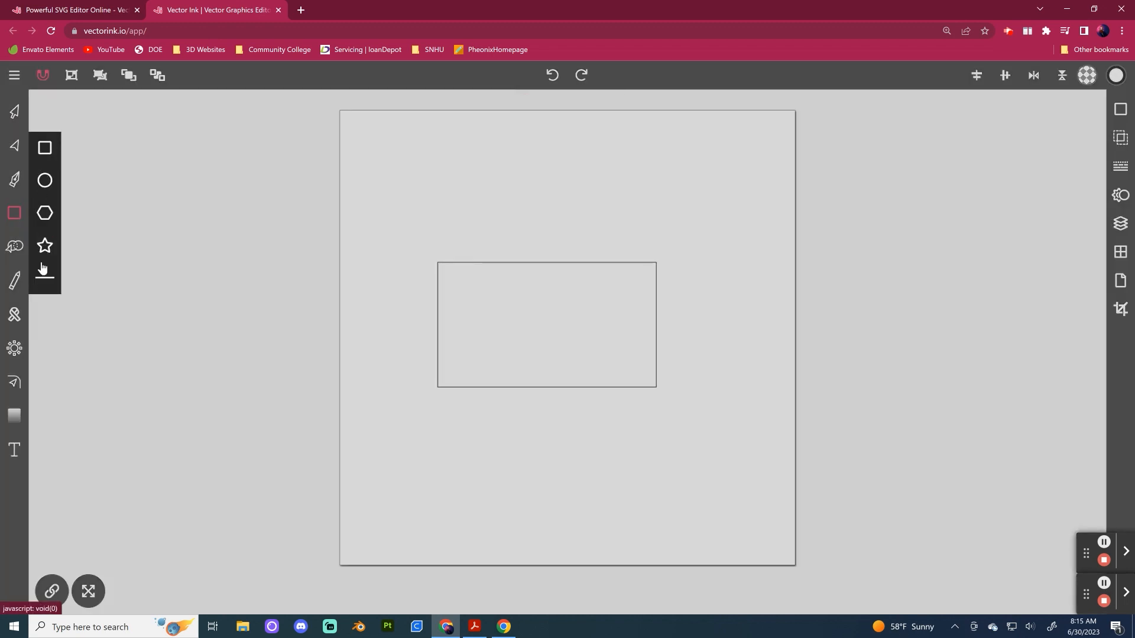
{"action": "left_click", "coordinate": [44, 182]}
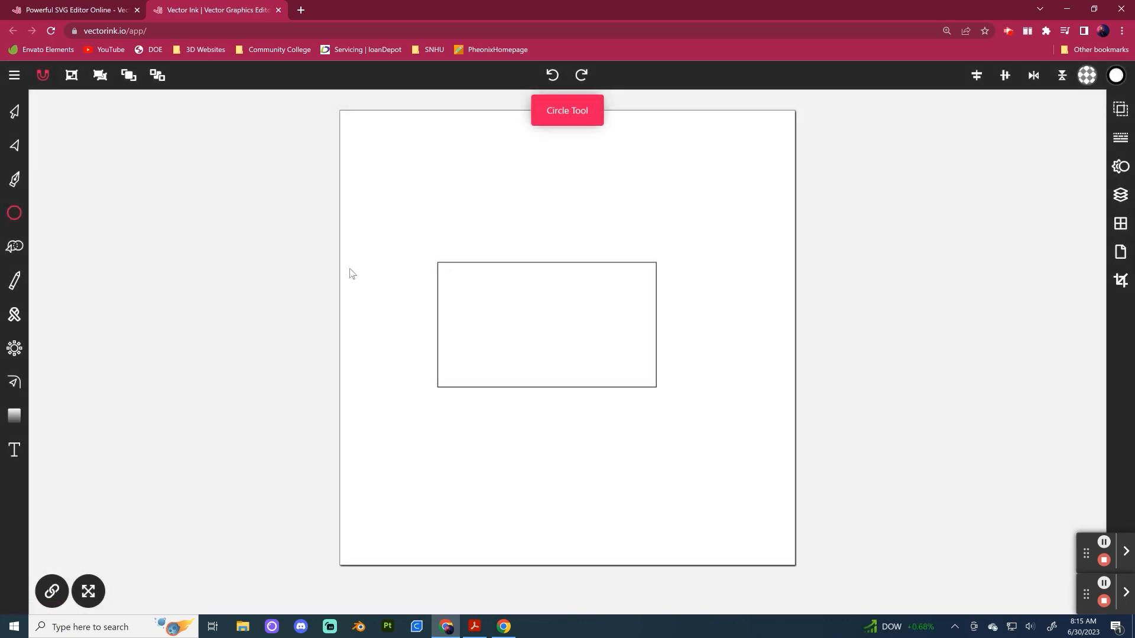
{"action": "mouse_move", "coordinate": [605, 316]}
{"action": "left_mouse_down"}
{"action": "mouse_move", "coordinate": [618, 330]}
{"action": "mouse_move", "coordinate": [620, 312]}
{"action": "mouse_move", "coordinate": [613, 327]}
{"action": "left_mouse_up"}
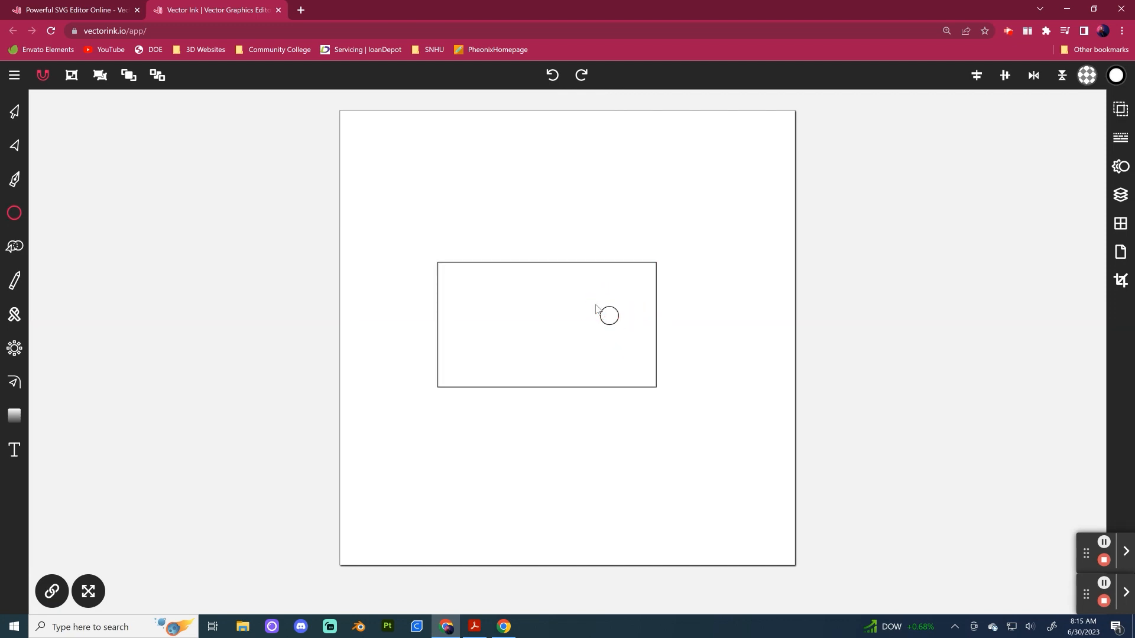
{"action": "left_click", "coordinate": [15, 112]}
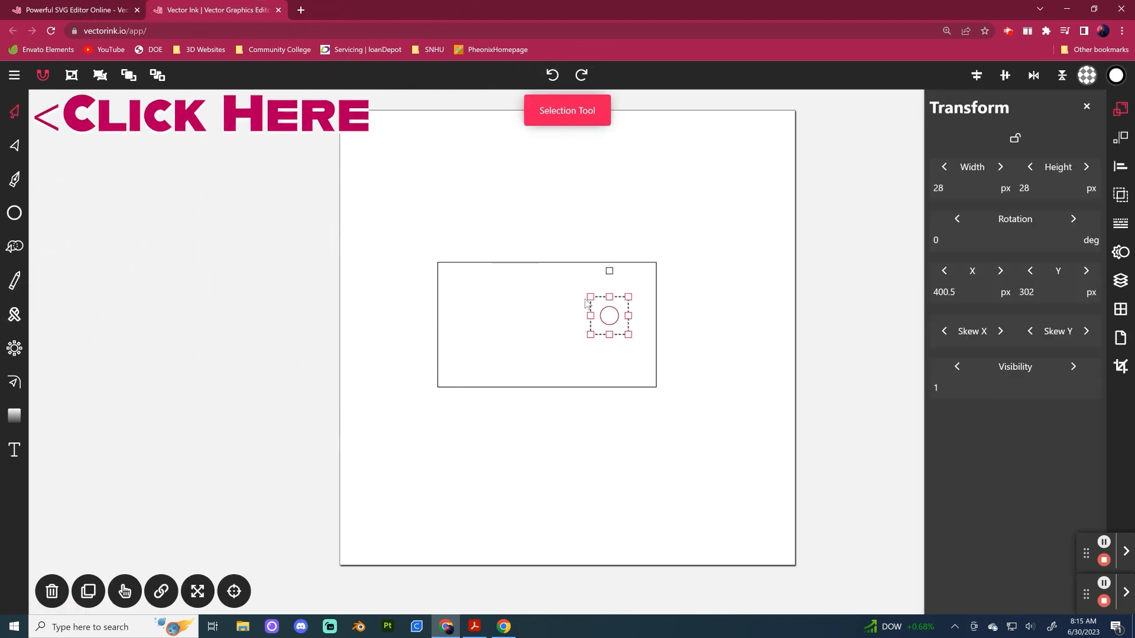
{"action": "left_click_drag", "start_coordinate": [617, 320], "coordinate": [638, 332]}
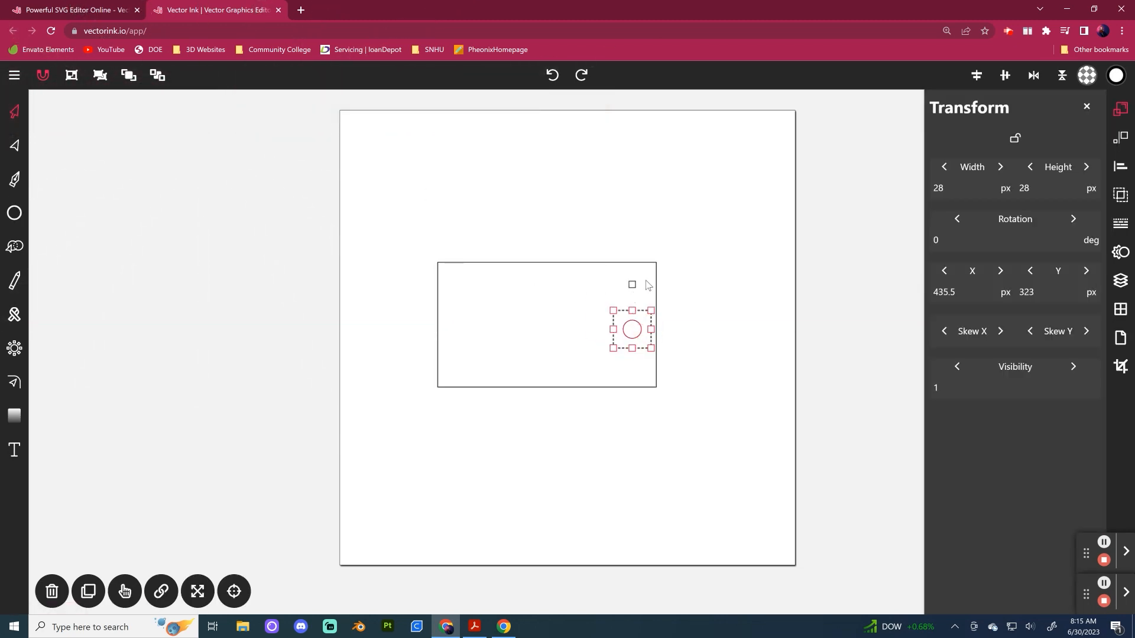
Select the circle and the rectangle in turn, one object at a time.
{"action": "left_click", "coordinate": [695, 318]}
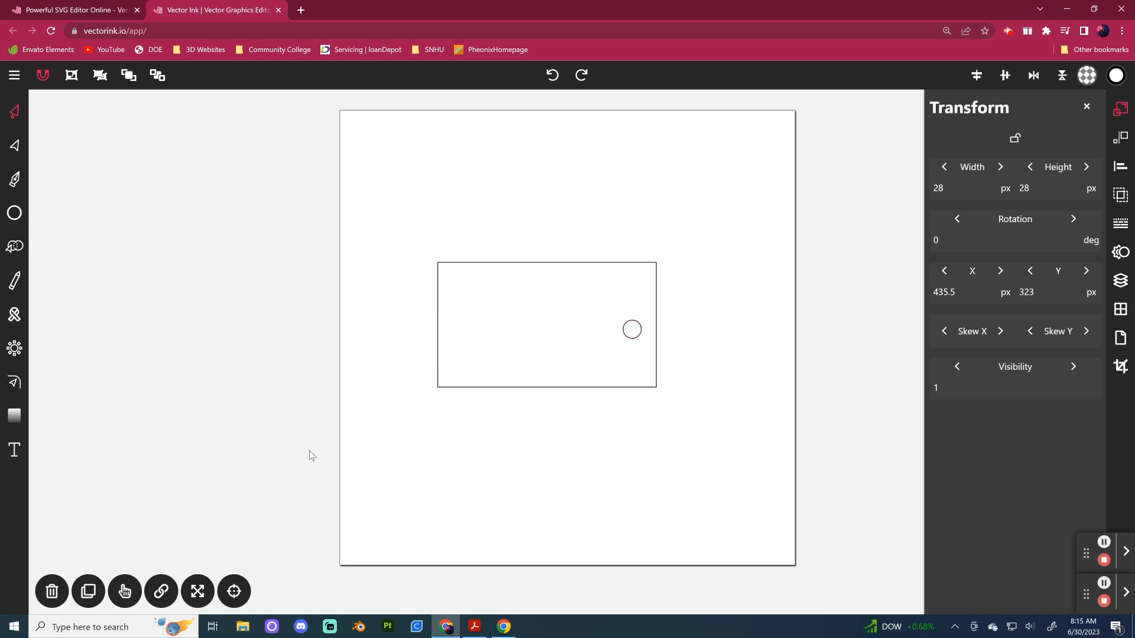
{"action": "left_click", "coordinate": [631, 330]}
{"action": "left_click", "coordinate": [630, 417]}
{"action": "left_click", "coordinate": [644, 387]}
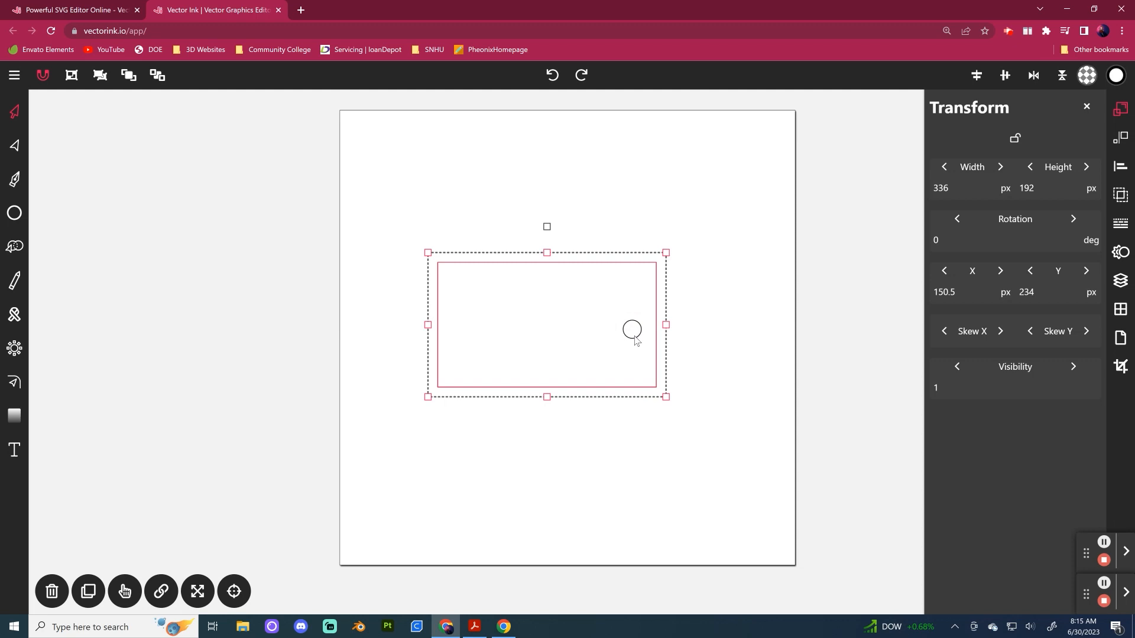
{"action": "left_click", "coordinate": [634, 337]}
{"action": "left_click", "coordinate": [634, 387]}
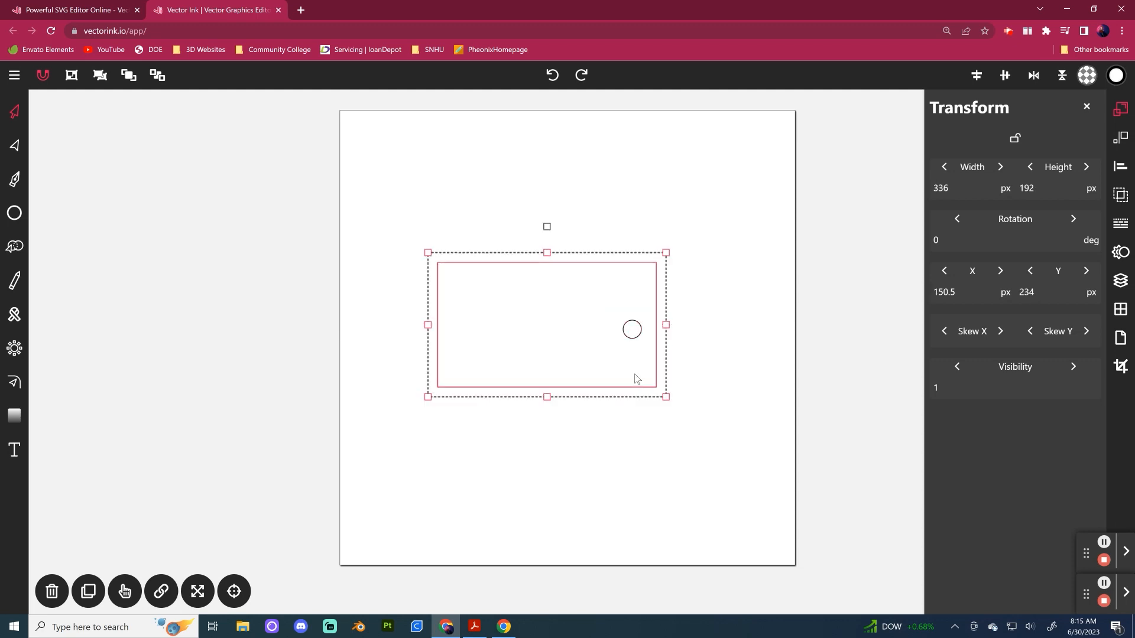
Select the circle and the rectangle together with Select Multiple and centre them horizontally and vertically on the artboard.
{"action": "left_click", "coordinate": [633, 333]}
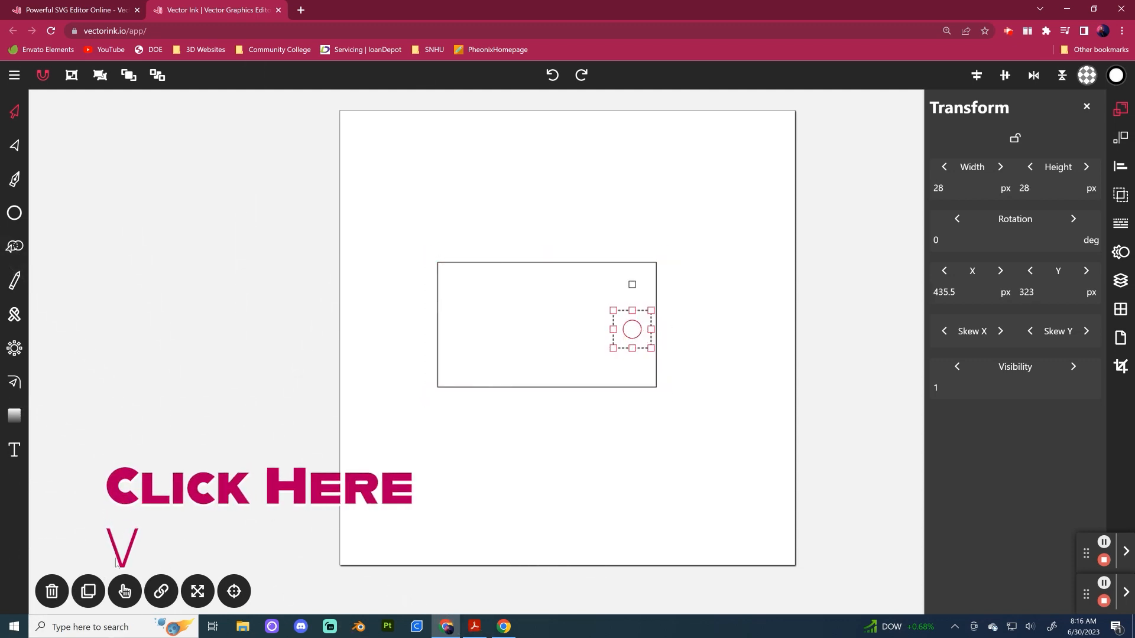
{"action": "left_click", "coordinate": [125, 591]}
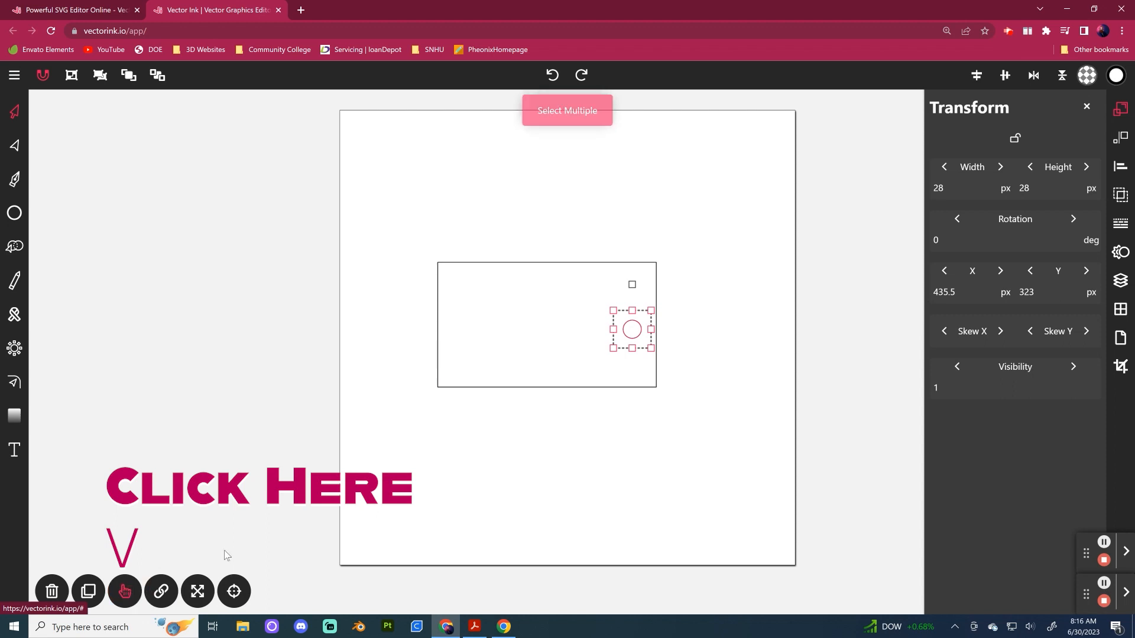
{"action": "left_click", "coordinate": [644, 387]}
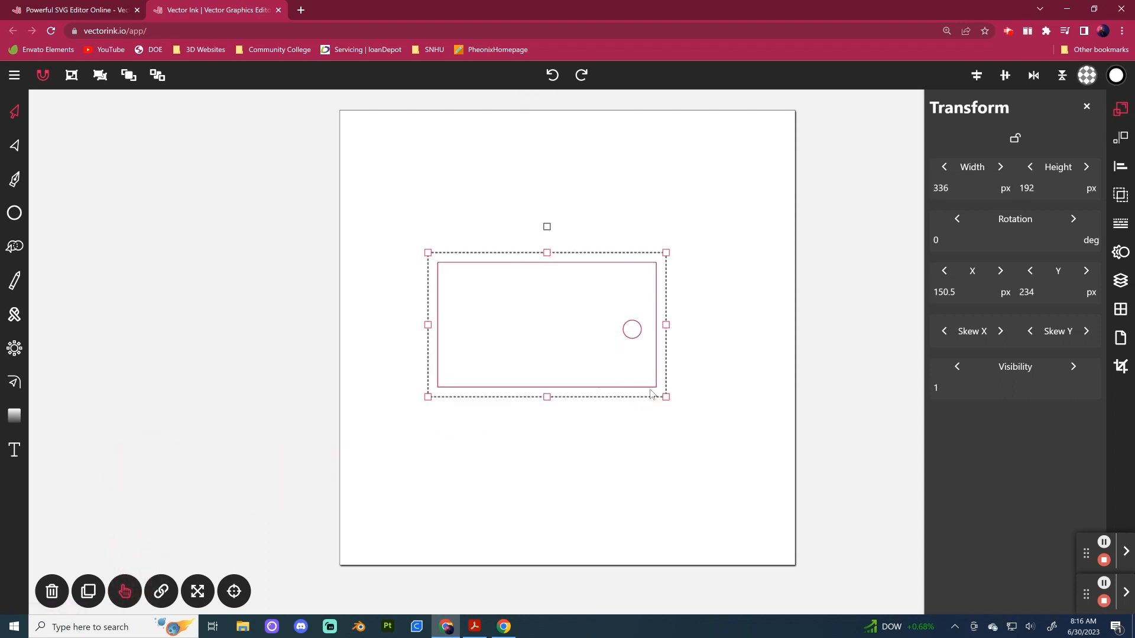
{"action": "left_click", "coordinate": [1119, 166]}
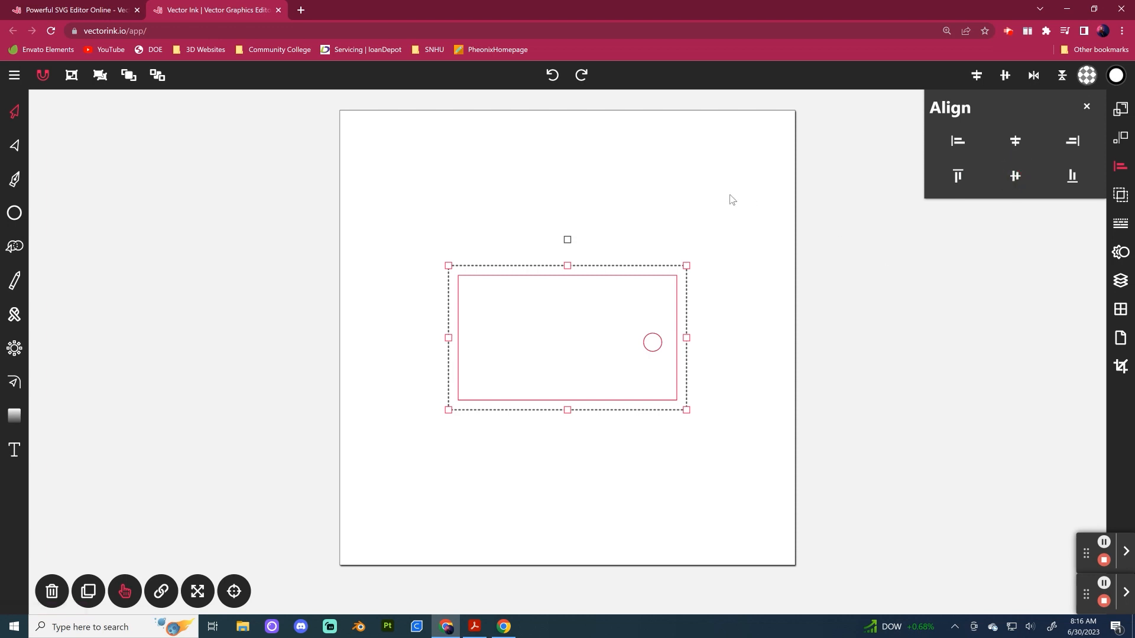
{"action": "left_click", "coordinate": [715, 257]}
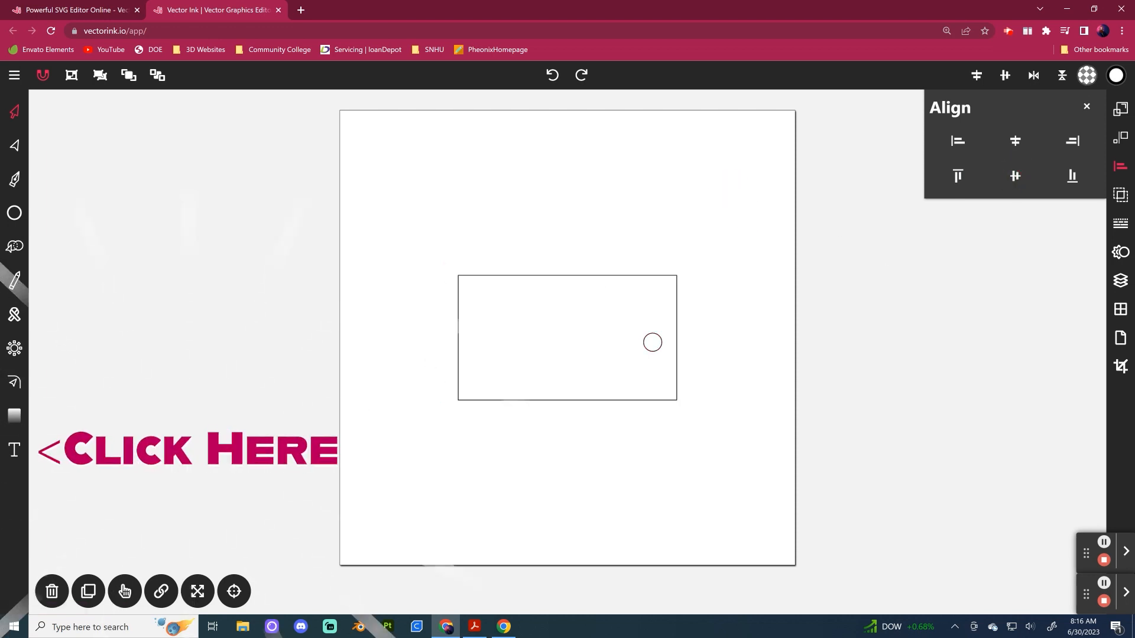
Add two-line text reading "Hello My Name Is...." with the creator's name below in the Minecraftia font, and place it above the rectangle.
{"action": "left_click", "coordinate": [13, 450]}
{"action": "left_click", "coordinate": [631, 225]}
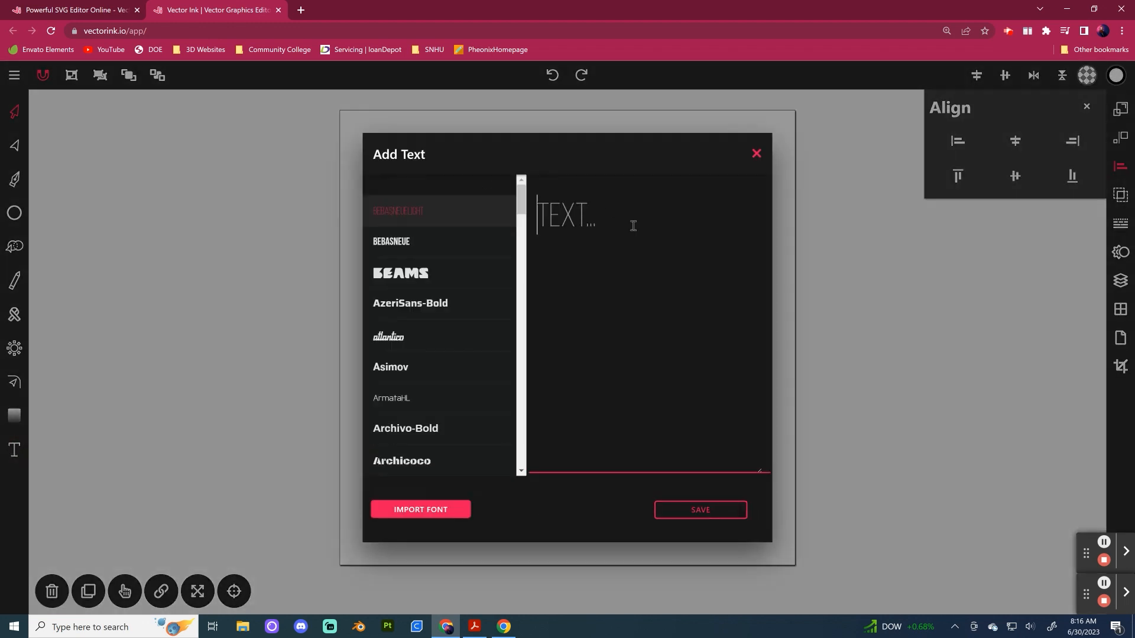
{"action": "type", "text": "HELLO MY NAME IS...."}
{"action": "key", "text": "Return"}
{"action": "type", "text": "KRAFTYelk"}
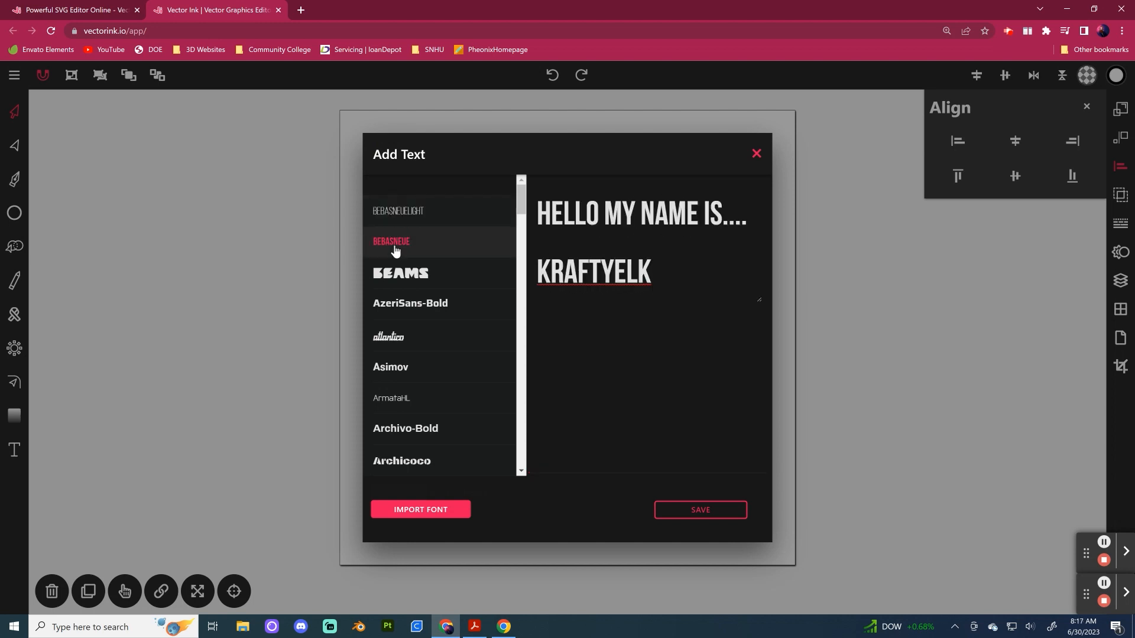
{"action": "scroll", "coordinate": [396, 470], "scroll_direction": "down", "scroll_amount": 10}
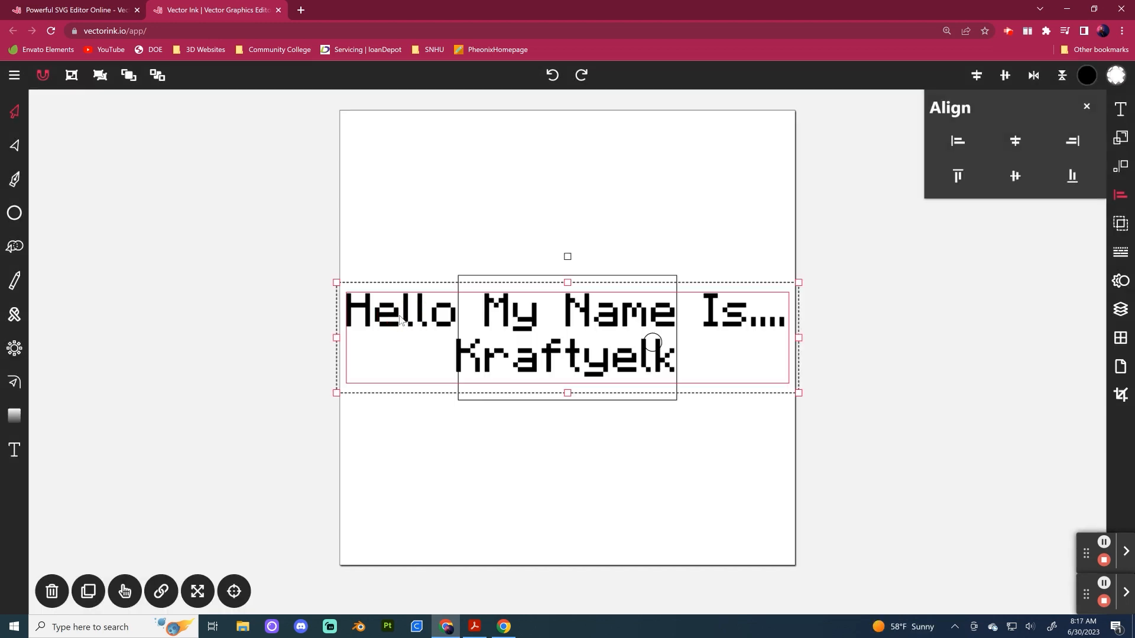
{"action": "left_click_drag", "start_coordinate": [399, 318], "coordinate": [430, 207]}
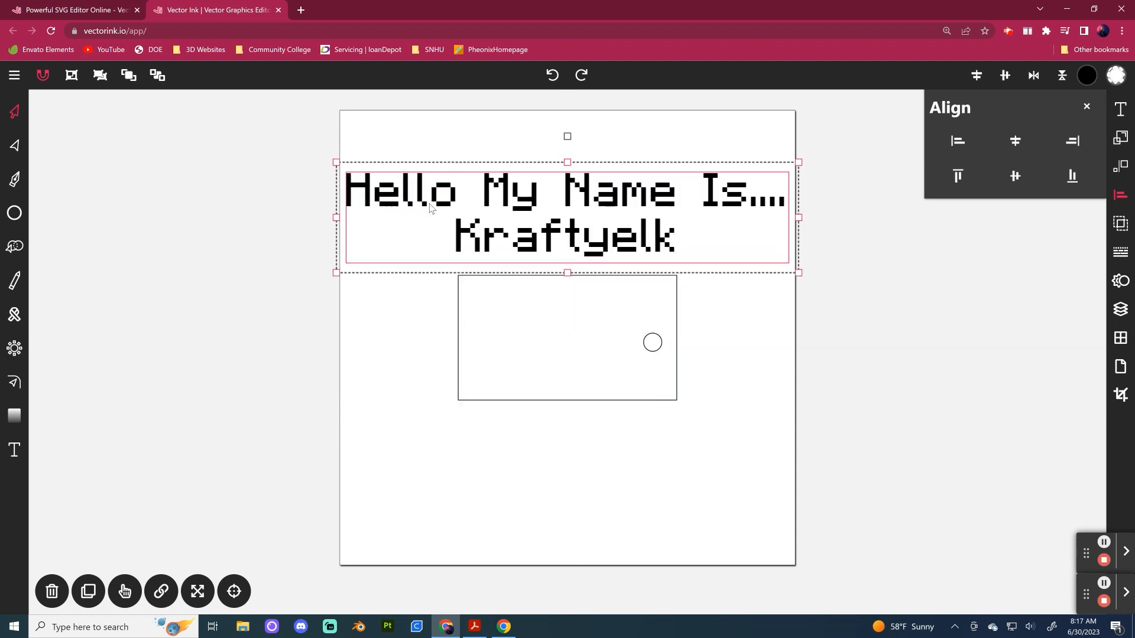
Reduce the font size of the two-line text to 17.
{"action": "left_click", "coordinate": [1121, 109]}
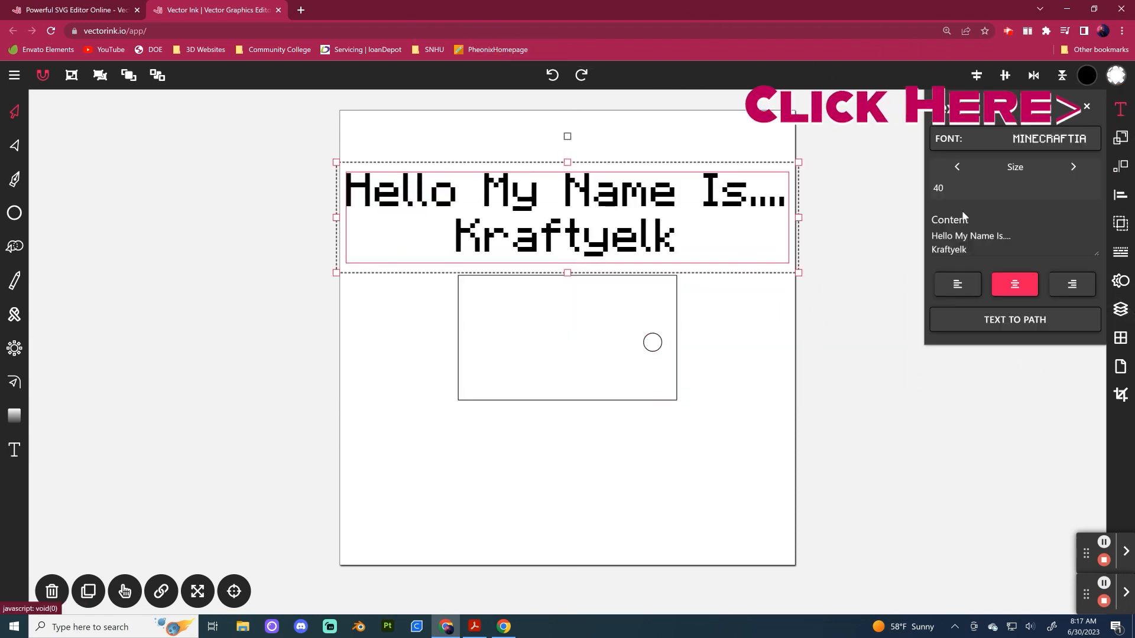
{"action": "left_click", "coordinate": [957, 167]}
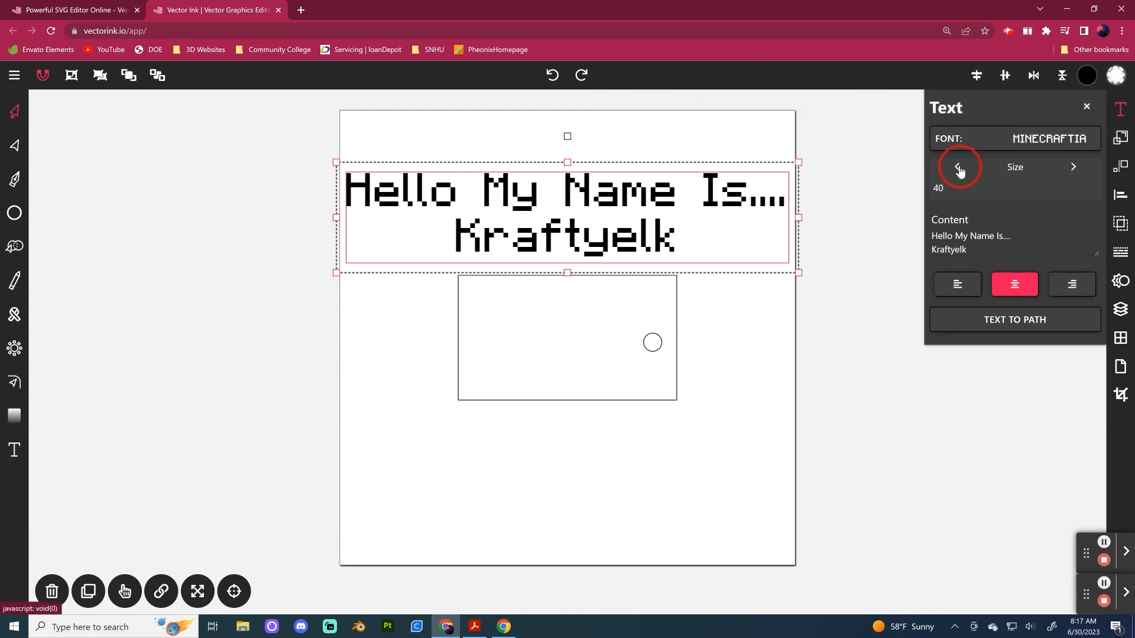
{"action": "left_click", "coordinate": [958, 168]}
{"action": "left_click", "coordinate": [958, 168]}
{"action": "left_click", "coordinate": [958, 168]}
{"action": "left_click", "coordinate": [958, 167]}
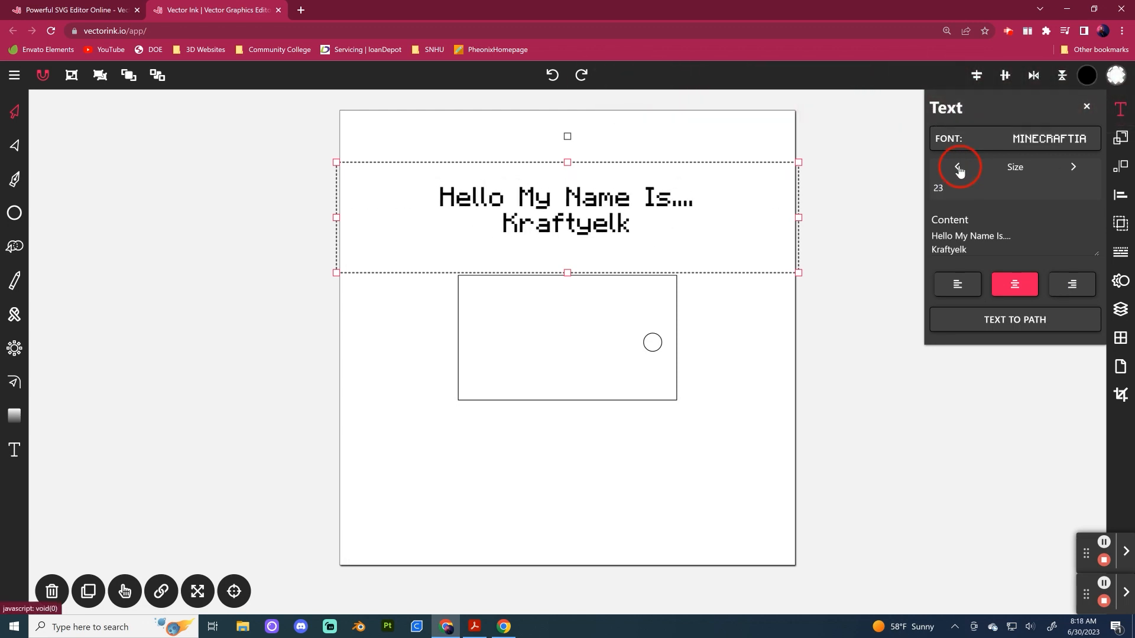
{"action": "left_click", "coordinate": [958, 168]}
{"action": "left_click", "coordinate": [958, 168]}
{"action": "left_click", "coordinate": [958, 168]}
{"action": "left_click", "coordinate": [958, 168]}
{"action": "left_click", "coordinate": [958, 168]}
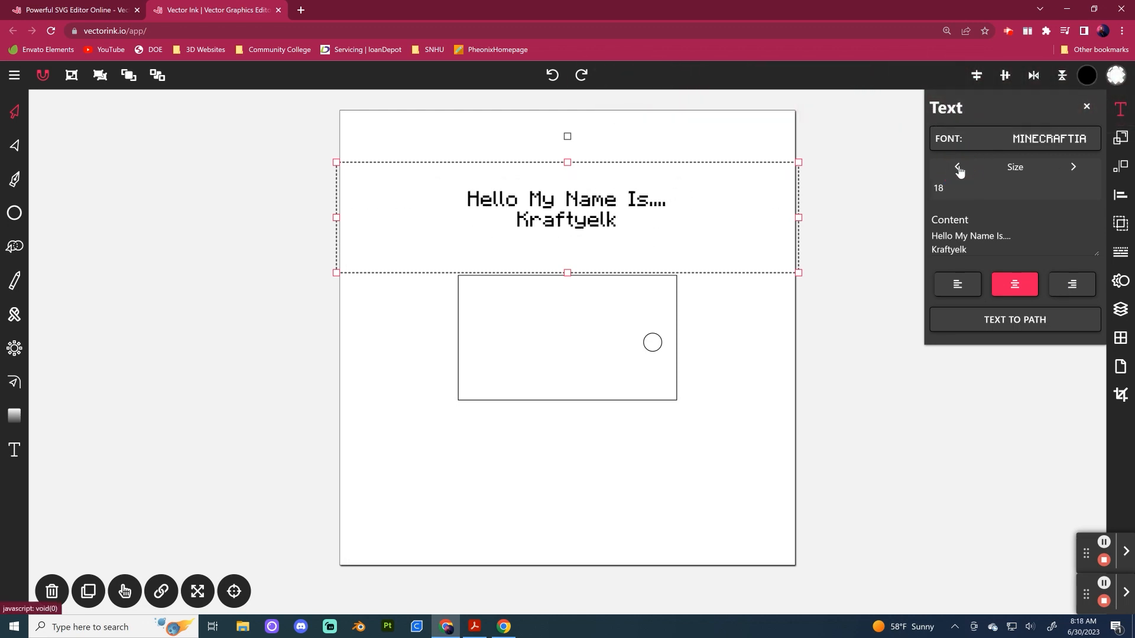
{"action": "left_click", "coordinate": [958, 168]}
Move the two-line text down into the upper part of the rectangle and deselect it.
{"action": "left_click", "coordinate": [890, 259]}
{"action": "left_click", "coordinate": [609, 205]}
{"action": "left_click_drag", "start_coordinate": [592, 202], "coordinate": [590, 296]}
{"action": "left_click", "coordinate": [822, 292]}
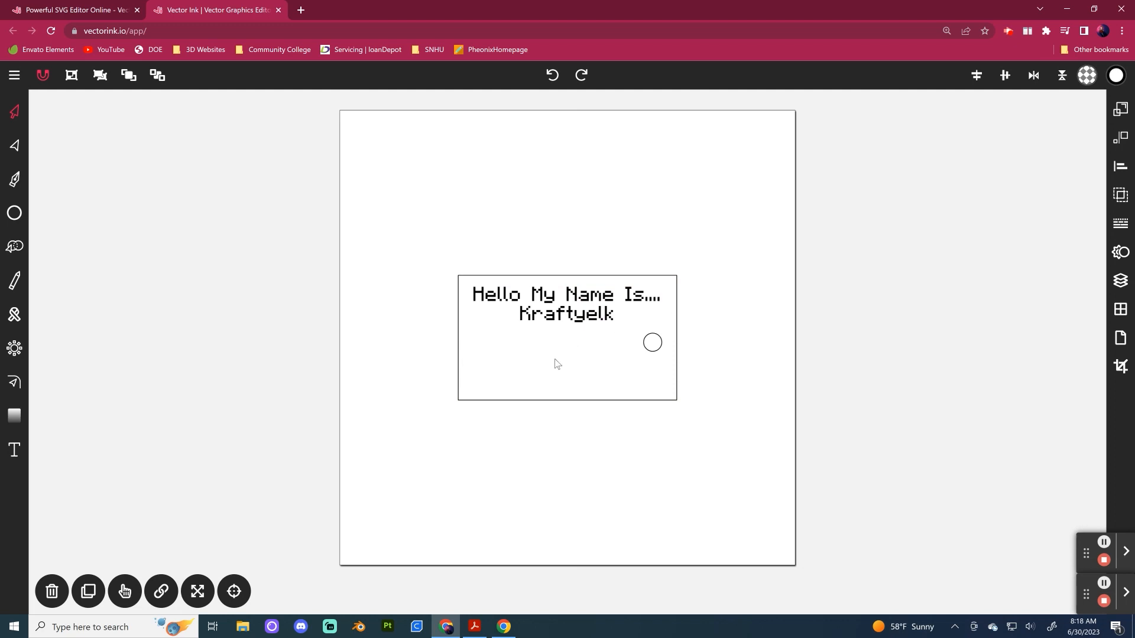
Draw a small freehand heart with the Pencil tool above the rectangle's upper-left corner and close its path.
{"action": "left_click", "coordinate": [16, 282]}
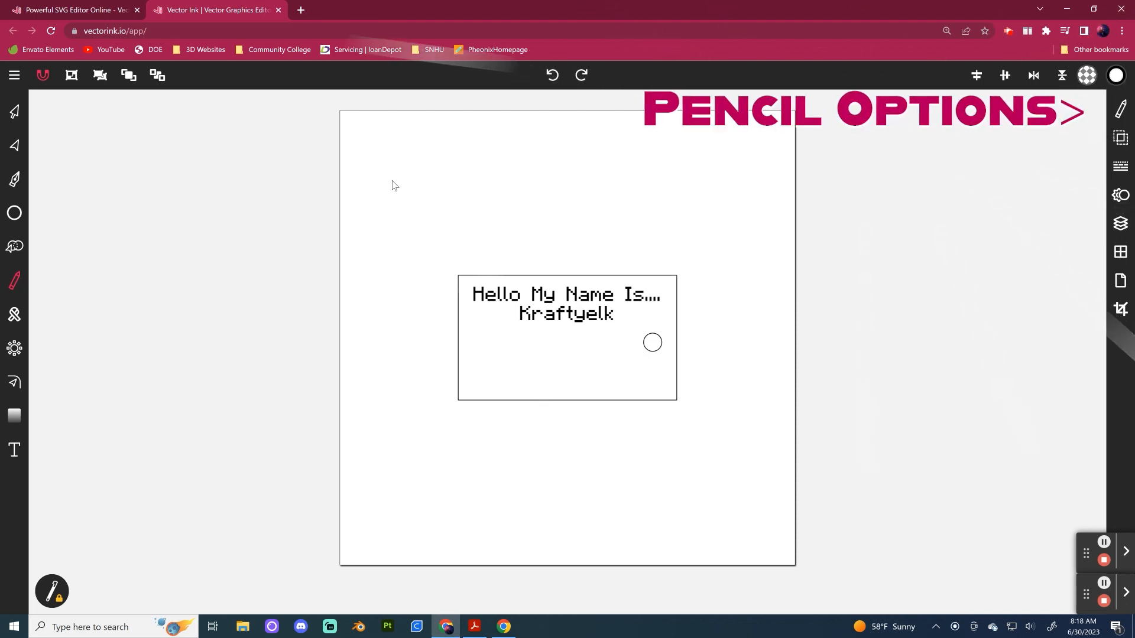
{"action": "mouse_move", "coordinate": [419, 194]}
{"action": "left_mouse_down"}
{"action": "mouse_move", "coordinate": [406, 218]}
{"action": "mouse_move", "coordinate": [450, 255]}
{"action": "mouse_move", "coordinate": [446, 188]}
{"action": "mouse_move", "coordinate": [429, 180]}
{"action": "mouse_move", "coordinate": [424, 207]}
{"action": "left_mouse_up"}
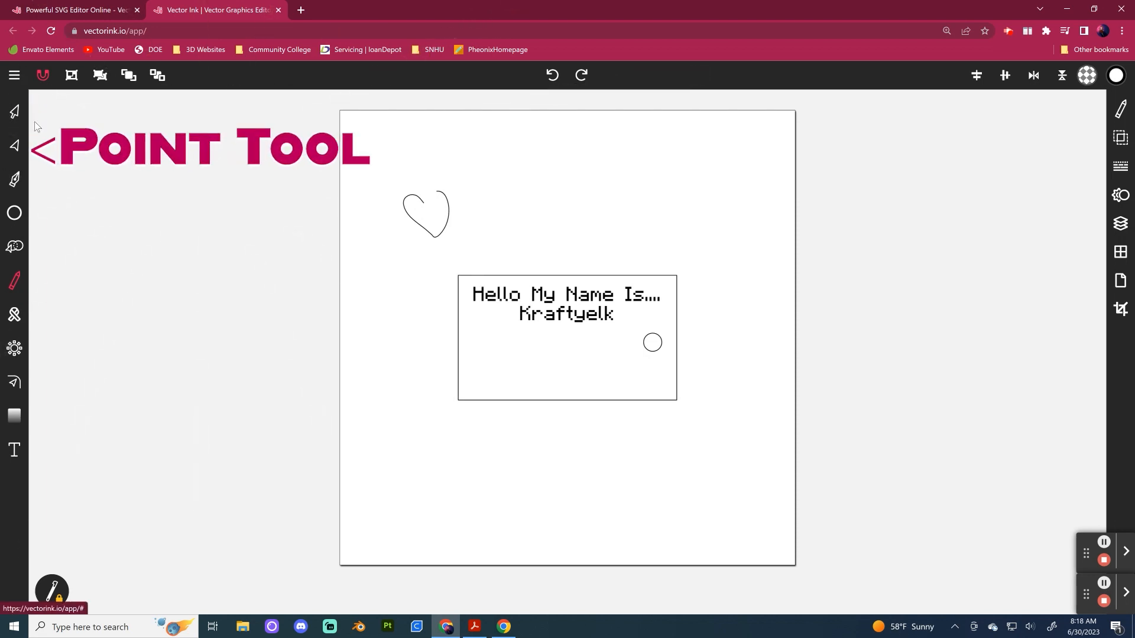
{"action": "left_click", "coordinate": [15, 147]}
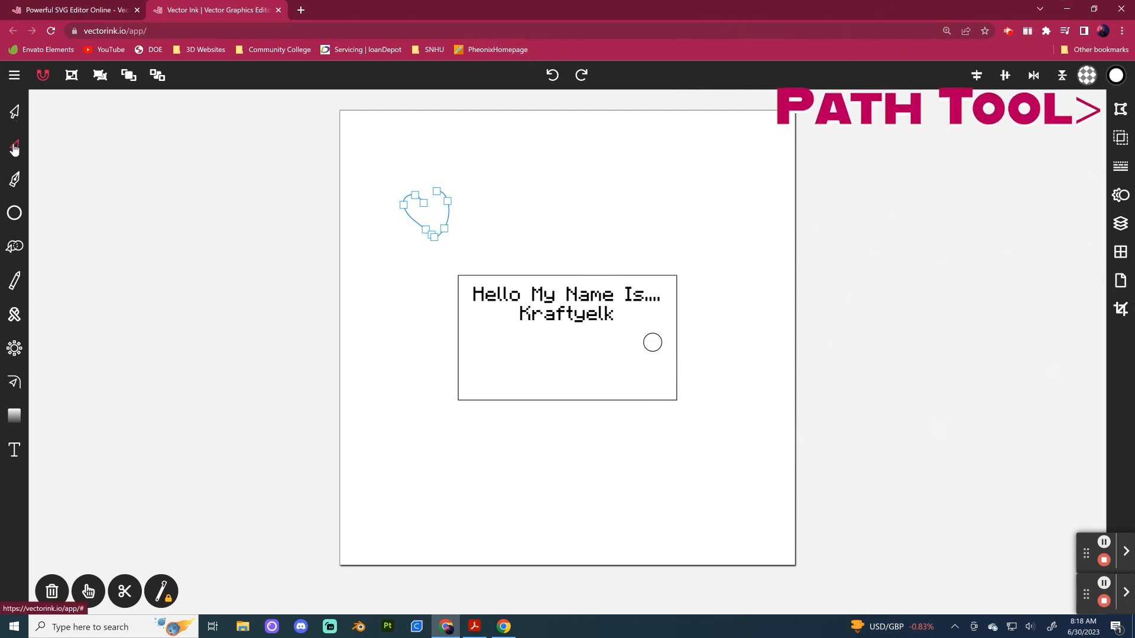
{"action": "left_click", "coordinate": [1120, 109]}
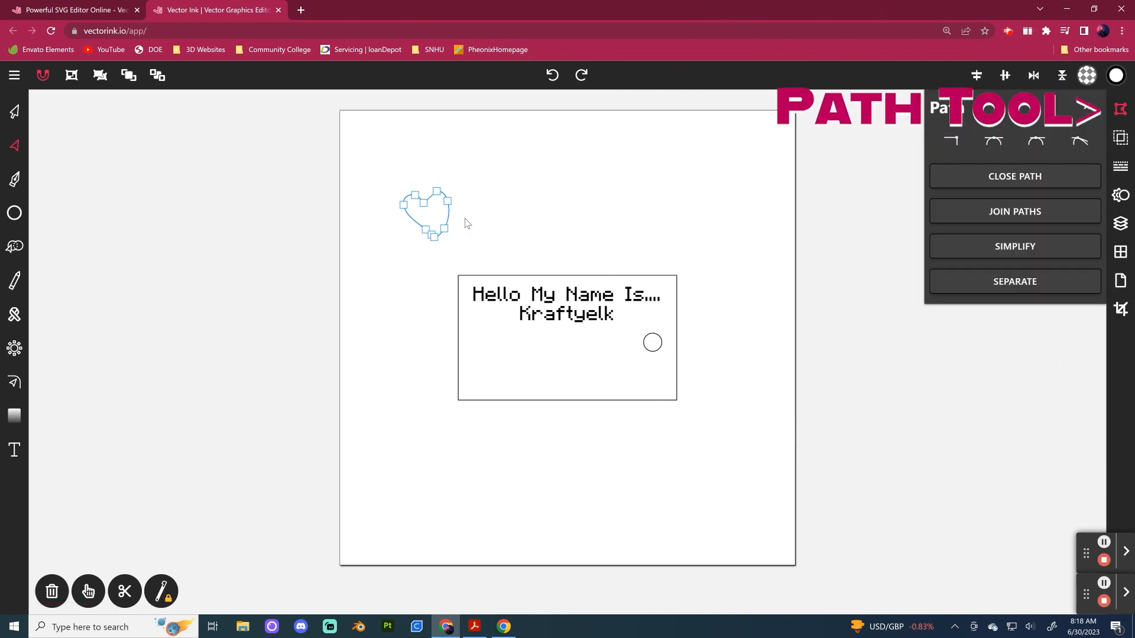
Move the heart to the artboard's left edge, beside the rectangle, and fill it with the purple swatch.
{"action": "left_click", "coordinate": [14, 111]}
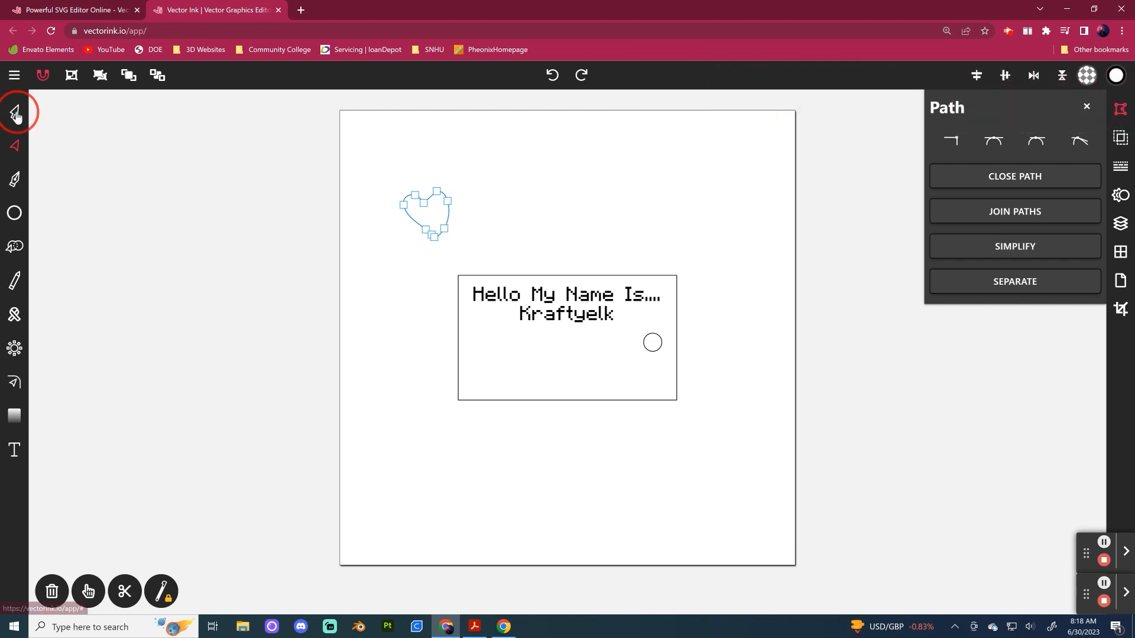
{"action": "left_click_drag", "start_coordinate": [417, 212], "coordinate": [358, 375]}
{"action": "left_click", "coordinate": [1087, 75]}
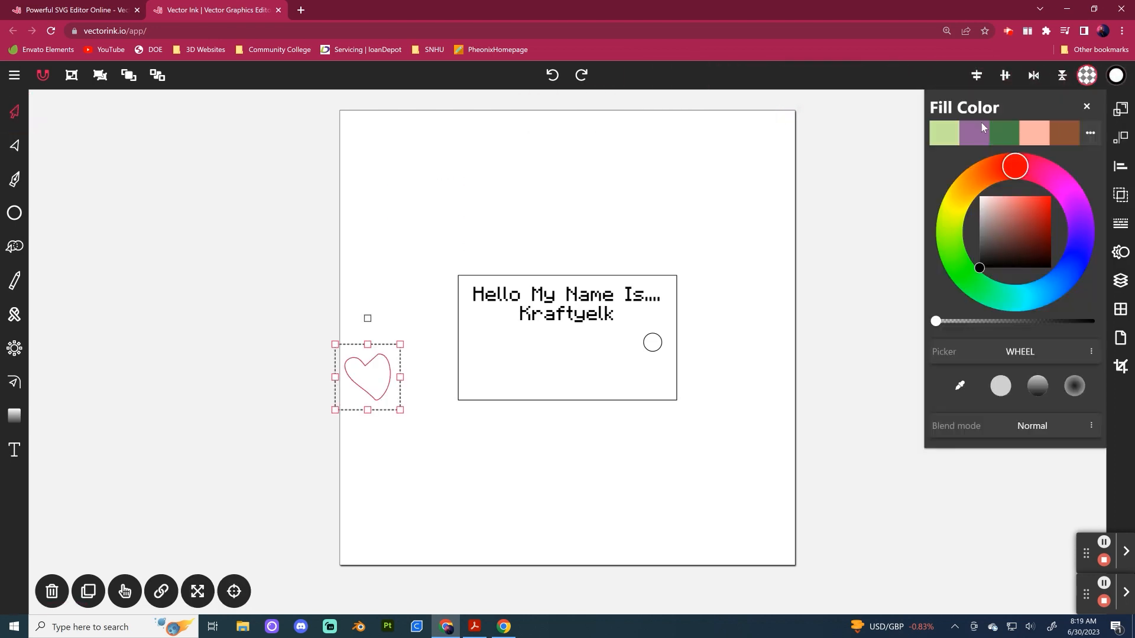
{"action": "left_click", "coordinate": [974, 133]}
Replace the fill colour swatches with the saved palette of beige and grey tones.
{"action": "left_click", "coordinate": [1090, 133]}
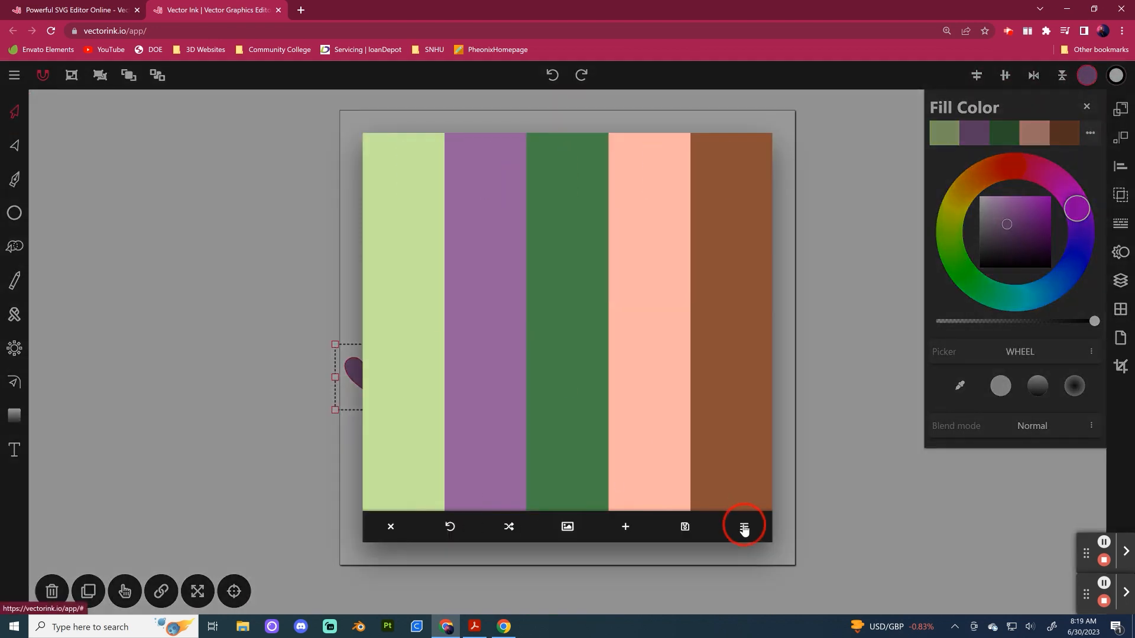
{"action": "left_click", "coordinate": [744, 529]}
{"action": "left_click", "coordinate": [699, 435]}
{"action": "left_click", "coordinate": [428, 517]}
Draw a small unfilled circle near the artboard's upper-left area, above the rectangle, and select it.
{"action": "left_click", "coordinate": [14, 212]}
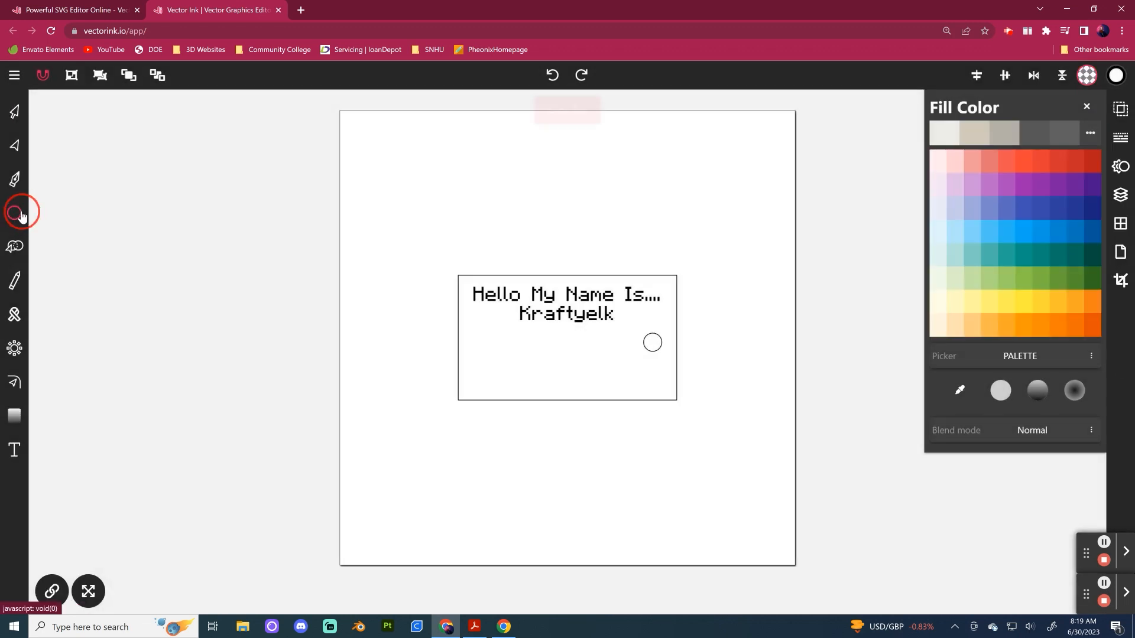
{"action": "mouse_move", "coordinate": [441, 168]}
{"action": "left_mouse_down"}
{"action": "mouse_move", "coordinate": [476, 206]}
{"action": "mouse_move", "coordinate": [452, 177]}
{"action": "left_mouse_up"}
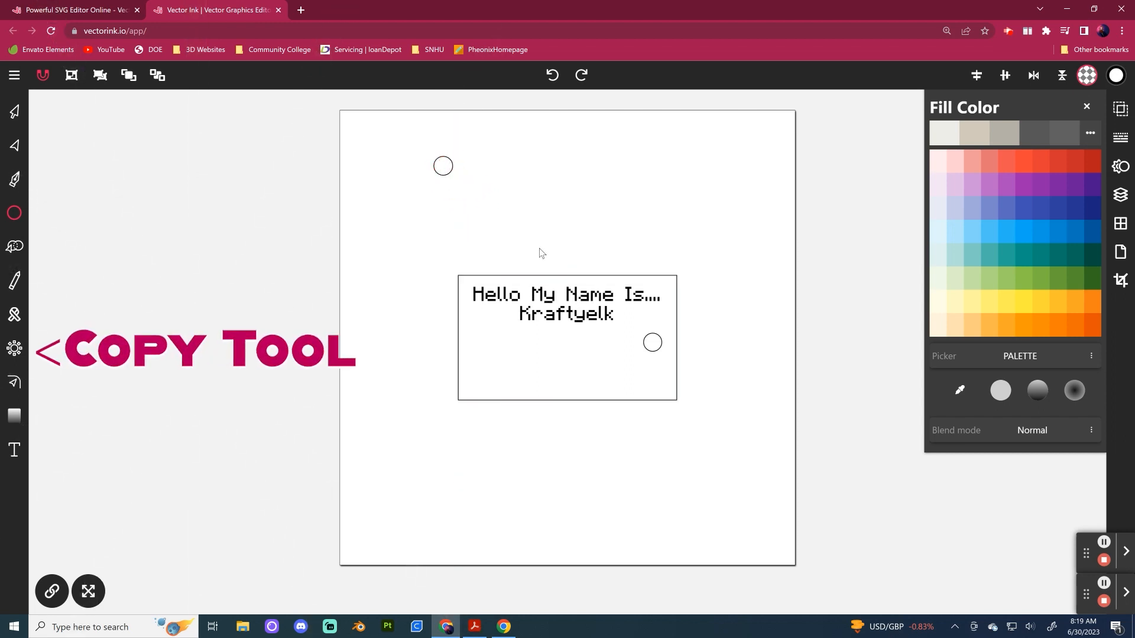
{"action": "left_click", "coordinate": [14, 111]}
{"action": "left_click", "coordinate": [444, 168]}
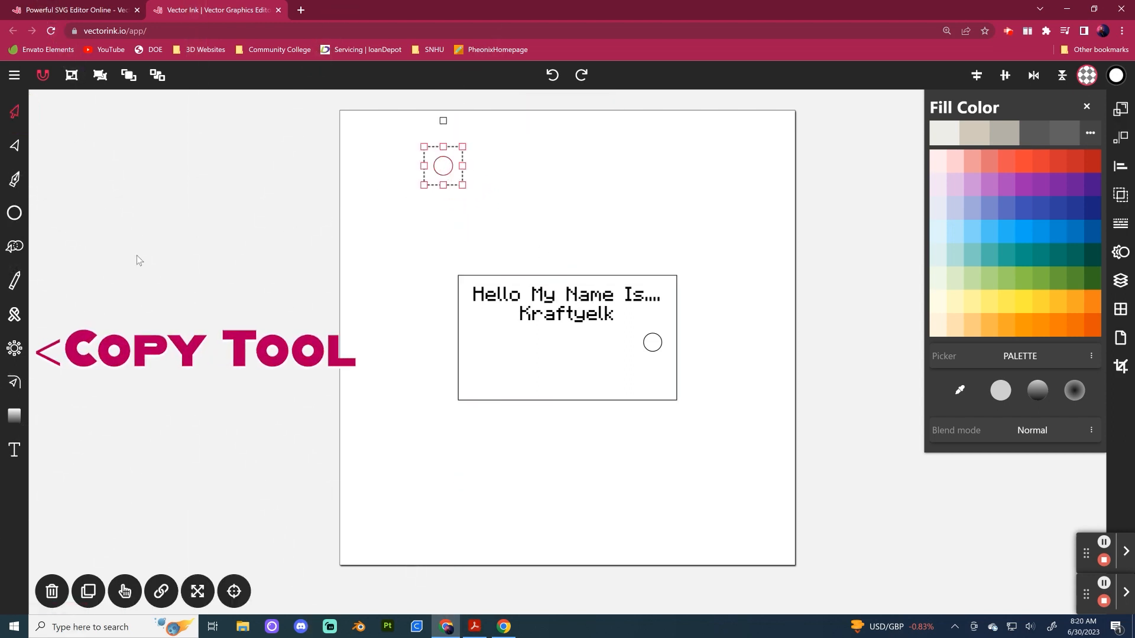
Distribute four copies of the circle around a point with the Copy Tool and shift the centre point to spread them into a ring.
{"action": "left_click", "coordinate": [15, 349]}
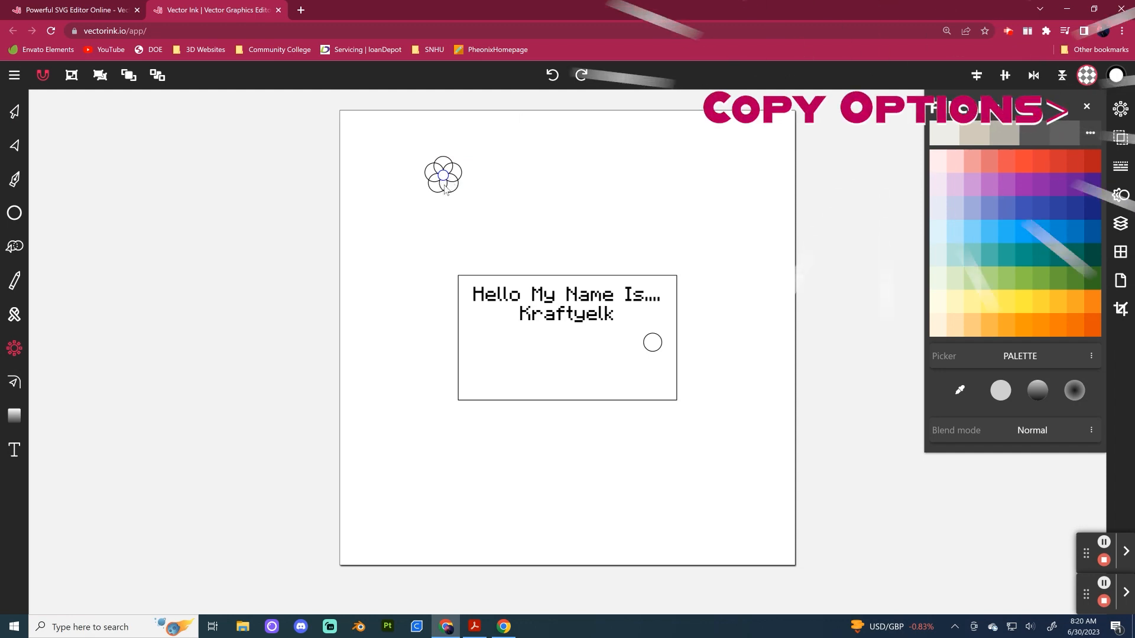
{"action": "left_click_drag", "start_coordinate": [446, 176], "coordinate": [456, 185]}
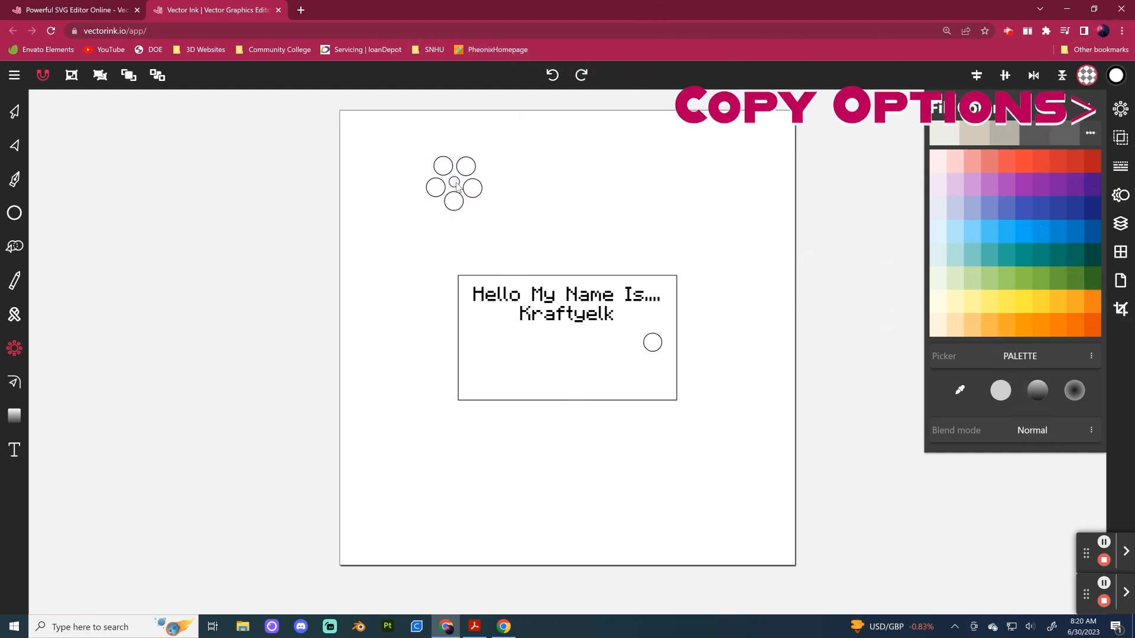
{"action": "left_click", "coordinate": [1120, 109]}
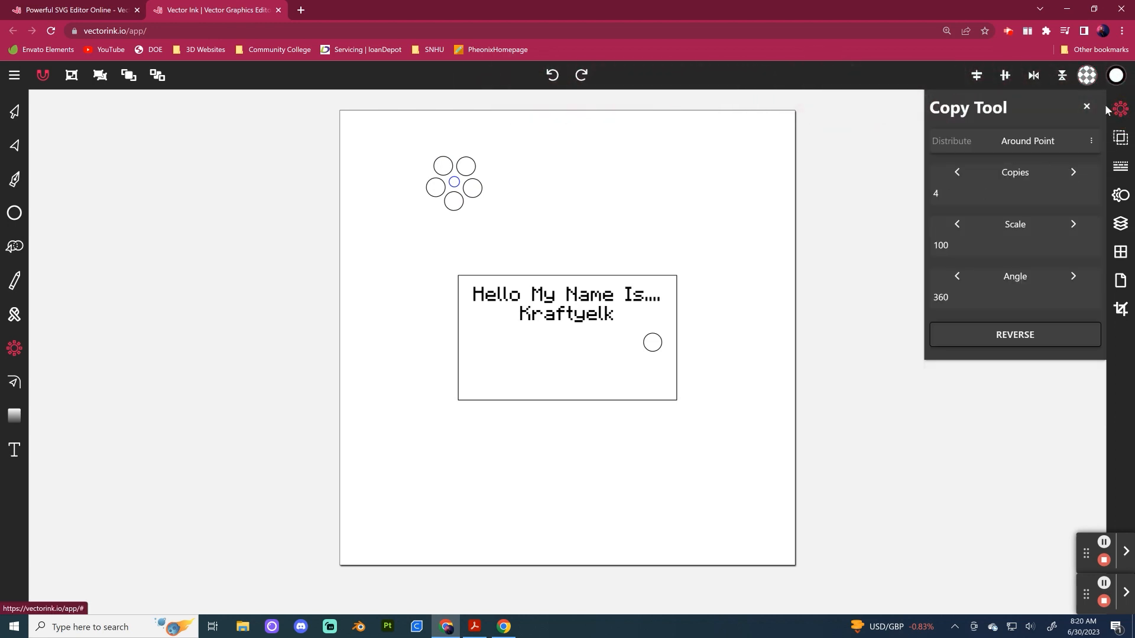
{"action": "left_click", "coordinate": [1087, 107]}
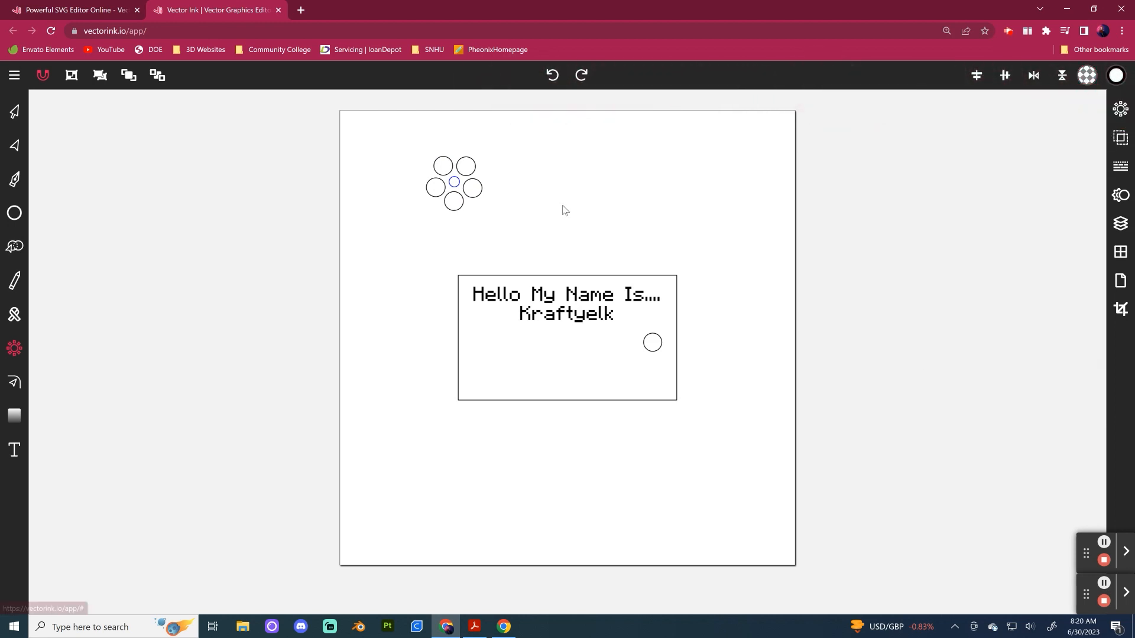
Set the number of circle copies around the point to 17.
{"action": "left_click", "coordinate": [1119, 111]}
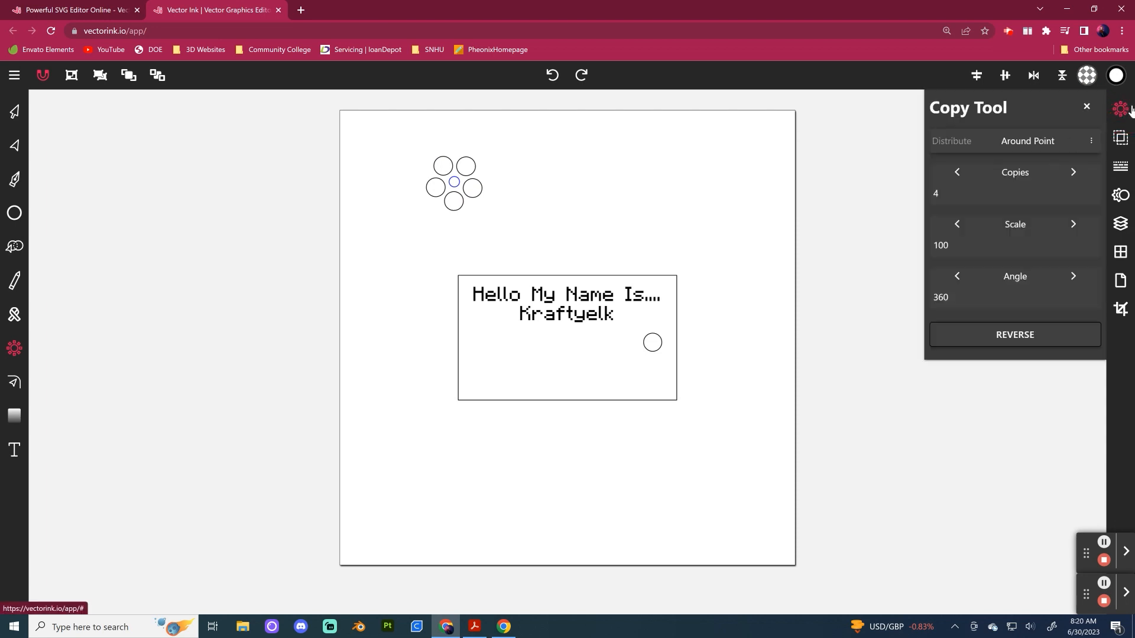
{"action": "left_click", "coordinate": [1074, 172]}
{"action": "left_click", "coordinate": [1073, 172]}
{"action": "left_click", "coordinate": [1073, 172]}
{"action": "left_click", "coordinate": [1073, 172]}
{"action": "left_click", "coordinate": [1074, 172]}
{"action": "left_click", "coordinate": [1073, 172]}
{"action": "left_click", "coordinate": [1073, 172]}
{"action": "left_click", "coordinate": [1073, 172]}
{"action": "left_click", "coordinate": [1073, 172]}
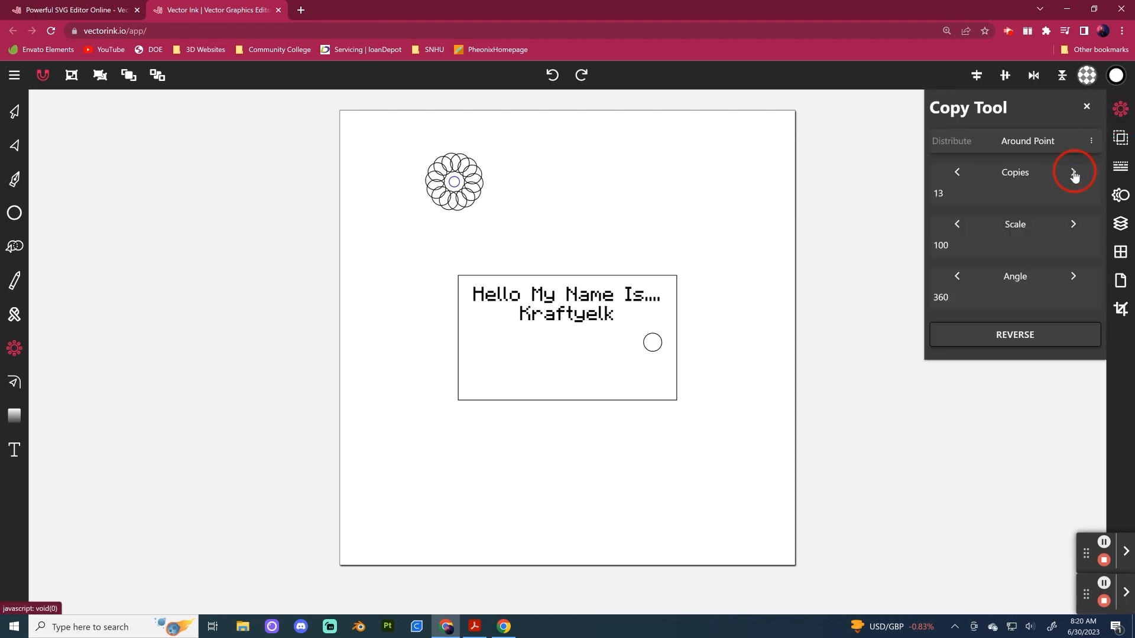
{"action": "left_click", "coordinate": [1074, 172]}
{"action": "left_click", "coordinate": [1073, 172]}
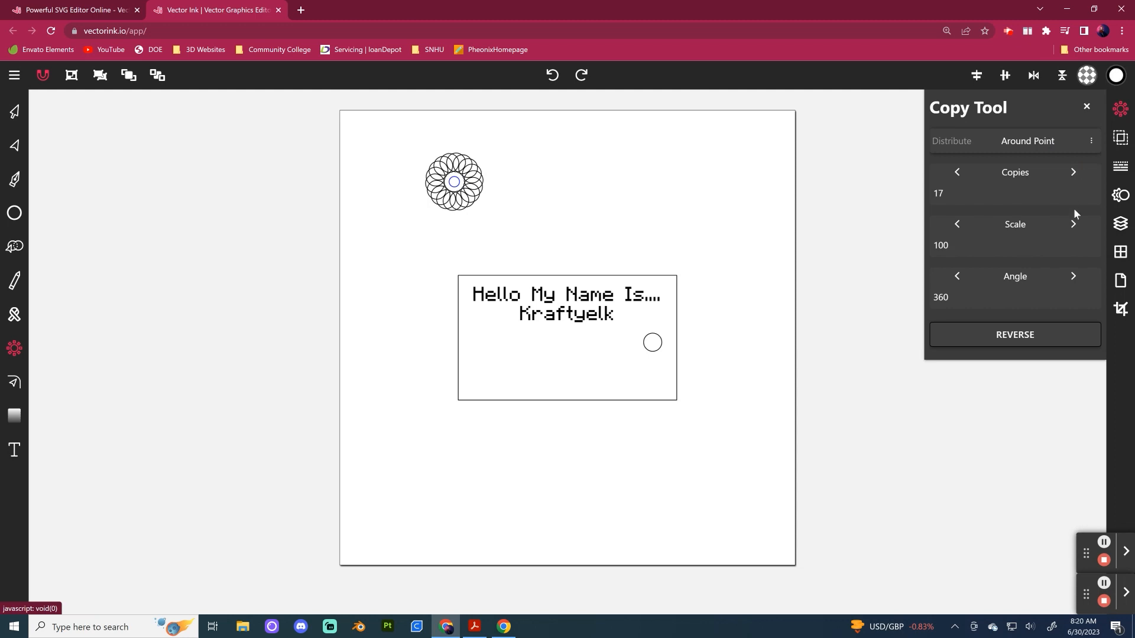
Set the Copy Tool scale of the circle copies to 320.
{"action": "left_click", "coordinate": [1073, 224]}
{"action": "left_click", "coordinate": [1072, 224]}
{"action": "left_click", "coordinate": [1072, 224]}
{"action": "left_click", "coordinate": [1073, 224]}
{"action": "left_click", "coordinate": [1072, 224]}
{"action": "left_click", "coordinate": [1073, 223]}
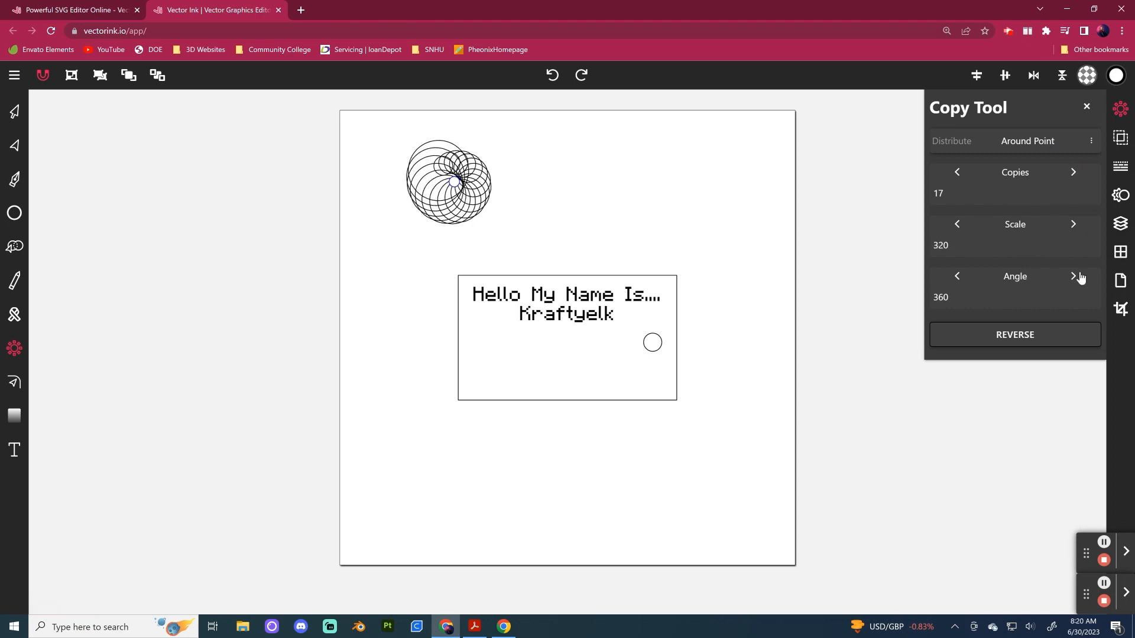
Try a smaller Copy Tool angle for the circle copies.
{"action": "left_click", "coordinate": [957, 276]}
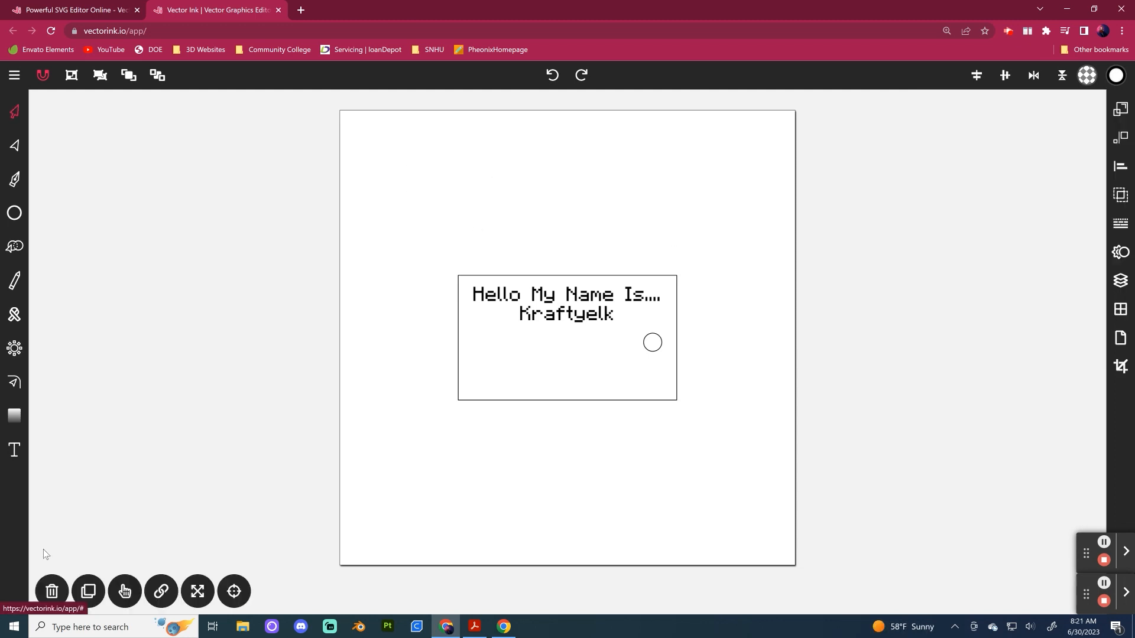
Draw a new small unfilled circle above the rectangle's left end and select it.
{"action": "left_click", "coordinate": [14, 213]}
{"action": "left_click_drag", "start_coordinate": [449, 152], "coordinate": [468, 175]}
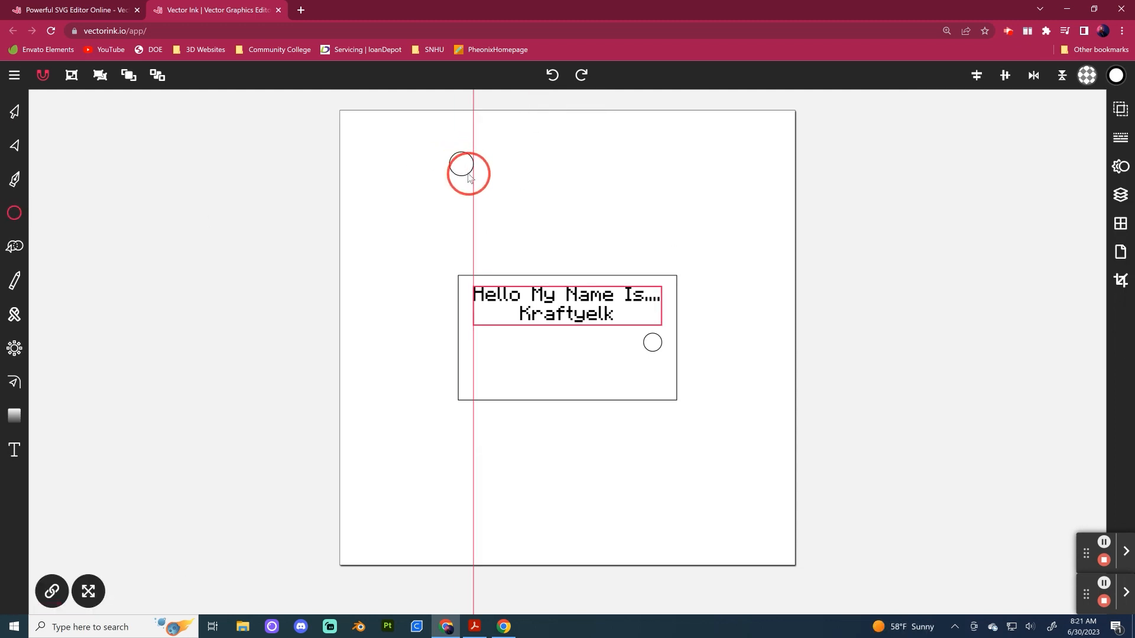
{"action": "left_click", "coordinate": [14, 111]}
Distribute 7 copies of the new circle around a point with the Copy Tool at scale 100 to form a flower.
{"action": "left_click", "coordinate": [14, 348]}
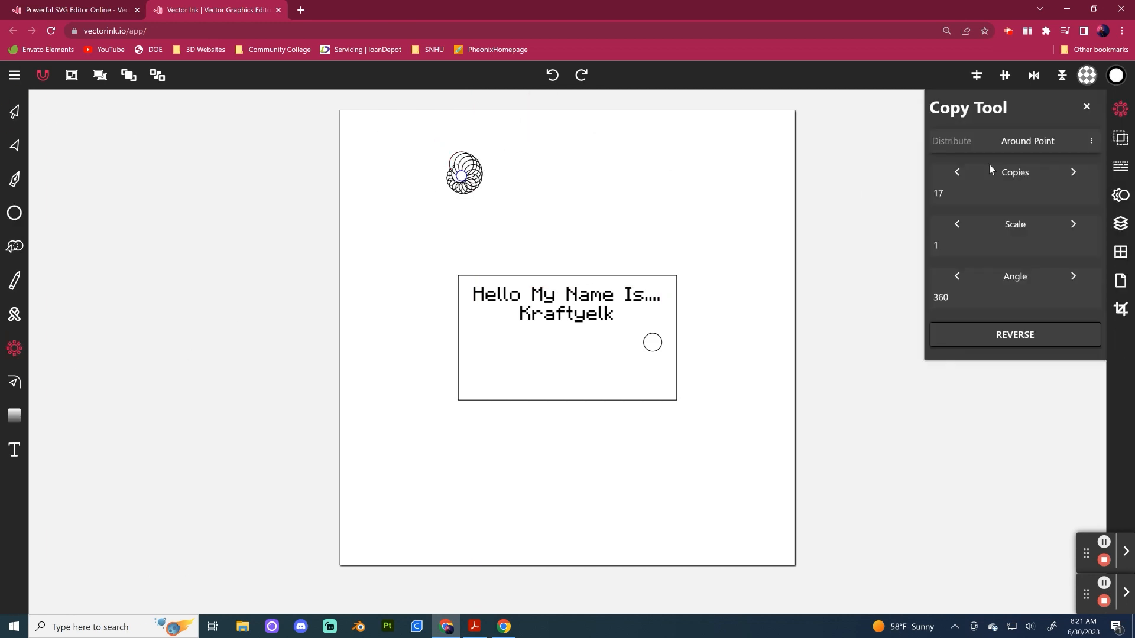
{"action": "left_click", "coordinate": [1073, 225]}
{"action": "left_click", "coordinate": [961, 225]}
{"action": "left_click", "coordinate": [945, 245]}
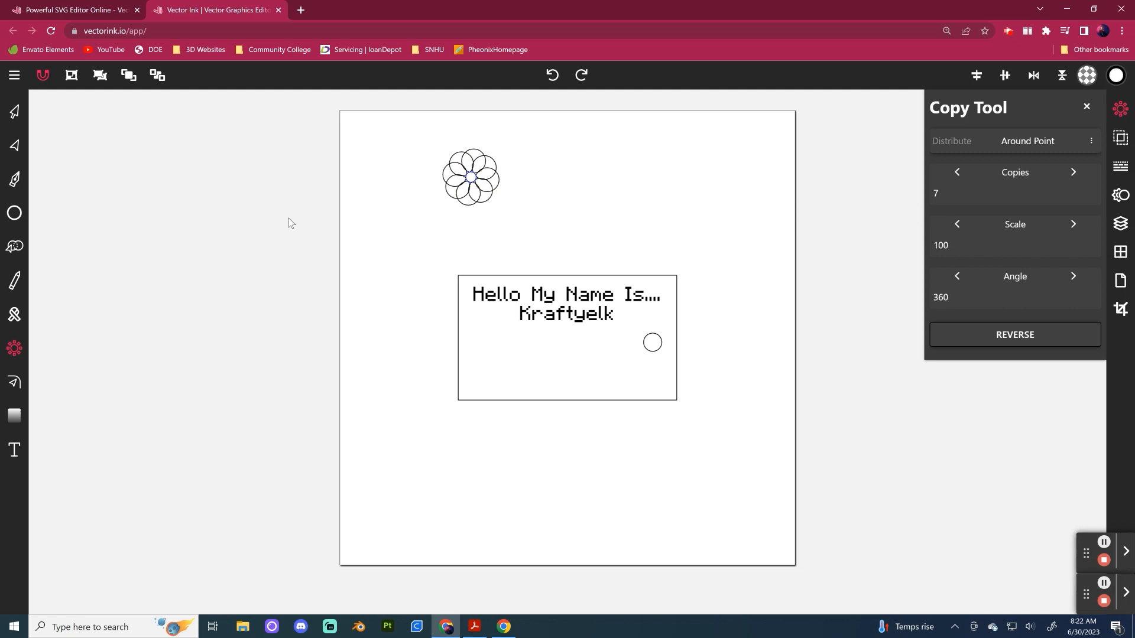
Draw a tiny circle for the flower's centre in the empty area above the rectangle, beside the flower.
{"action": "left_click", "coordinate": [15, 212]}
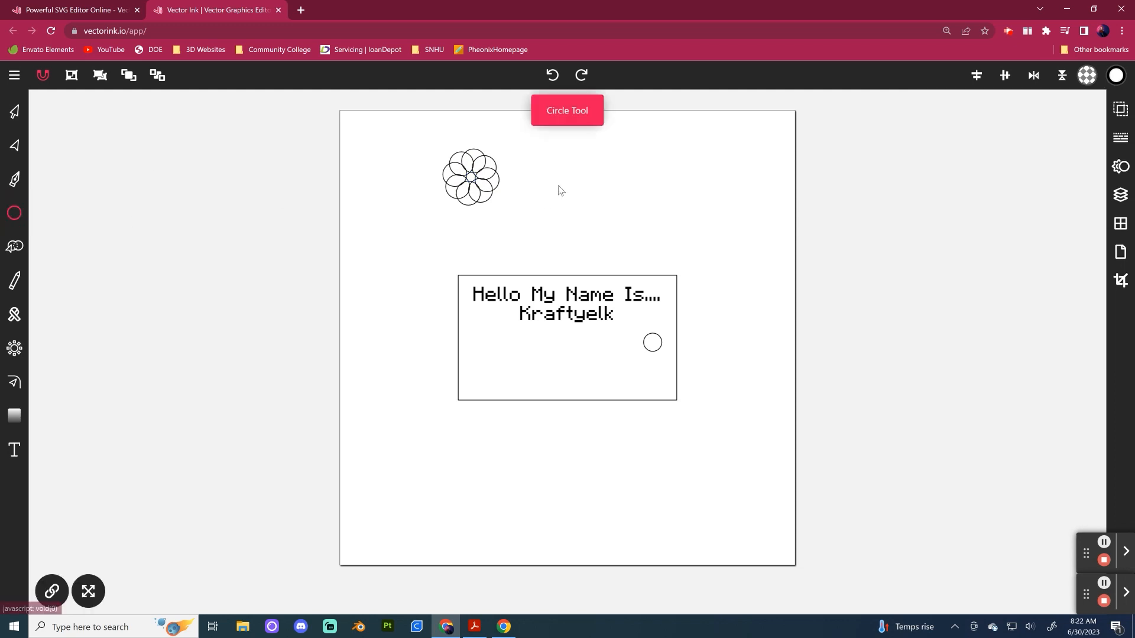
{"action": "left_click_drag", "start_coordinate": [583, 189], "coordinate": [592, 198]}
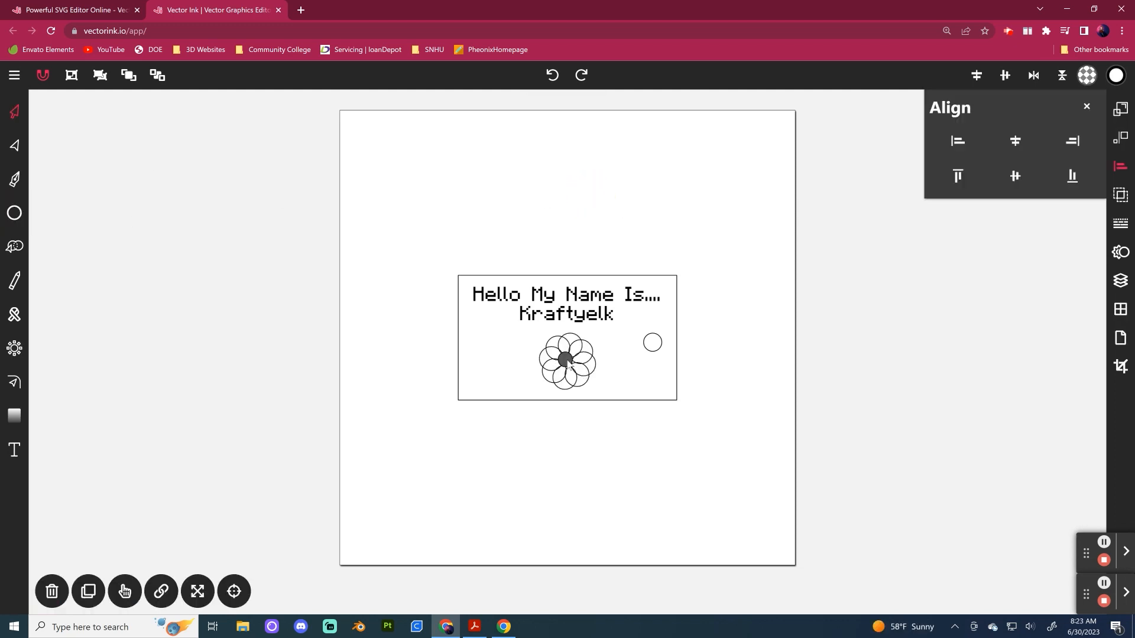
Nudge the dark filled circle slightly right and down to centre it in the flower, and deselect it.
{"action": "left_click", "coordinate": [566, 361]}
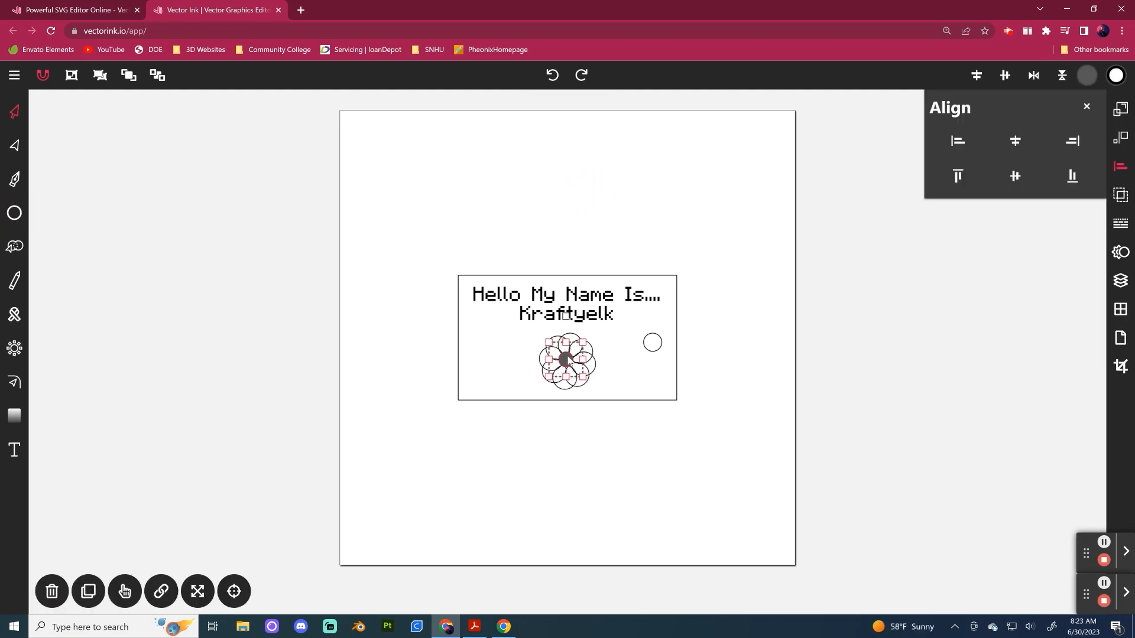
{"action": "key", "text": "Right"}
{"action": "key", "text": "Right"}
{"action": "key", "text": "Down"}
{"action": "key", "text": "Down"}
{"action": "key", "text": "Down"}
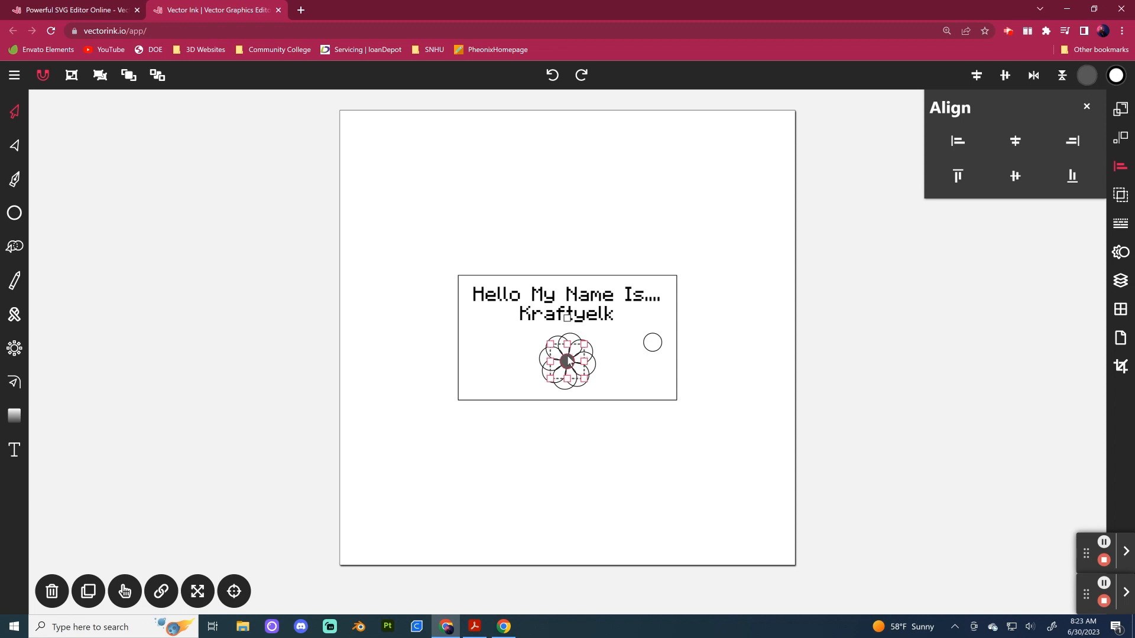
{"action": "key", "text": "Left"}
{"action": "left_click", "coordinate": [704, 243]}
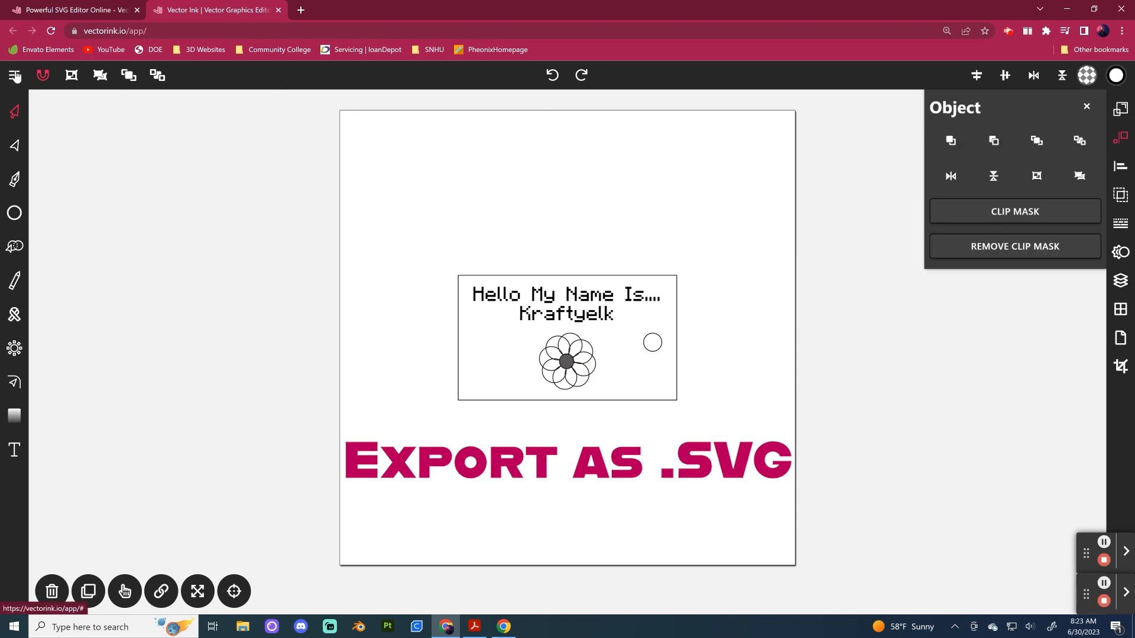
Export the name tag design as an SVG file.
{"action": "left_click", "coordinate": [16, 73]}
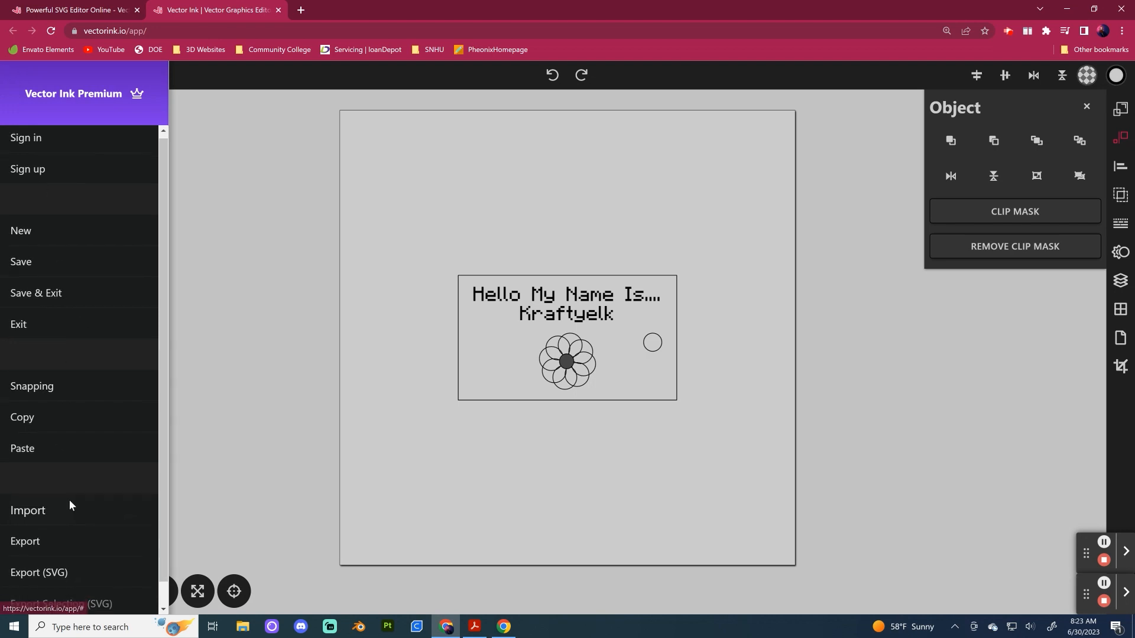
{"action": "scroll", "coordinate": [69, 499], "scroll_direction": "down", "scroll_amount": 1}
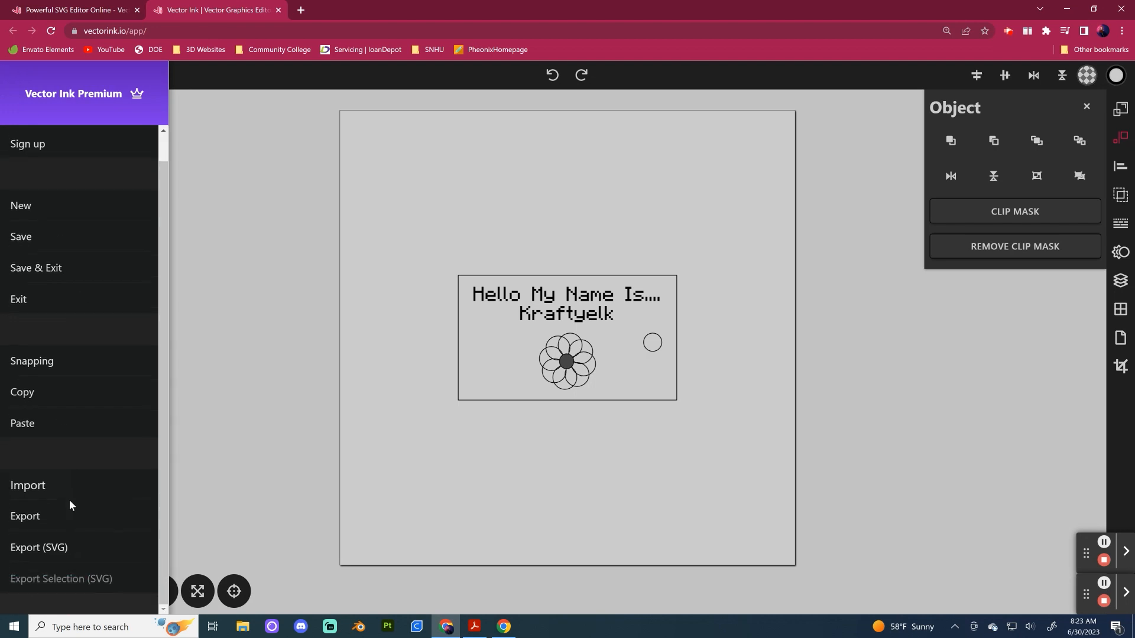
{"action": "left_click", "coordinate": [49, 549]}
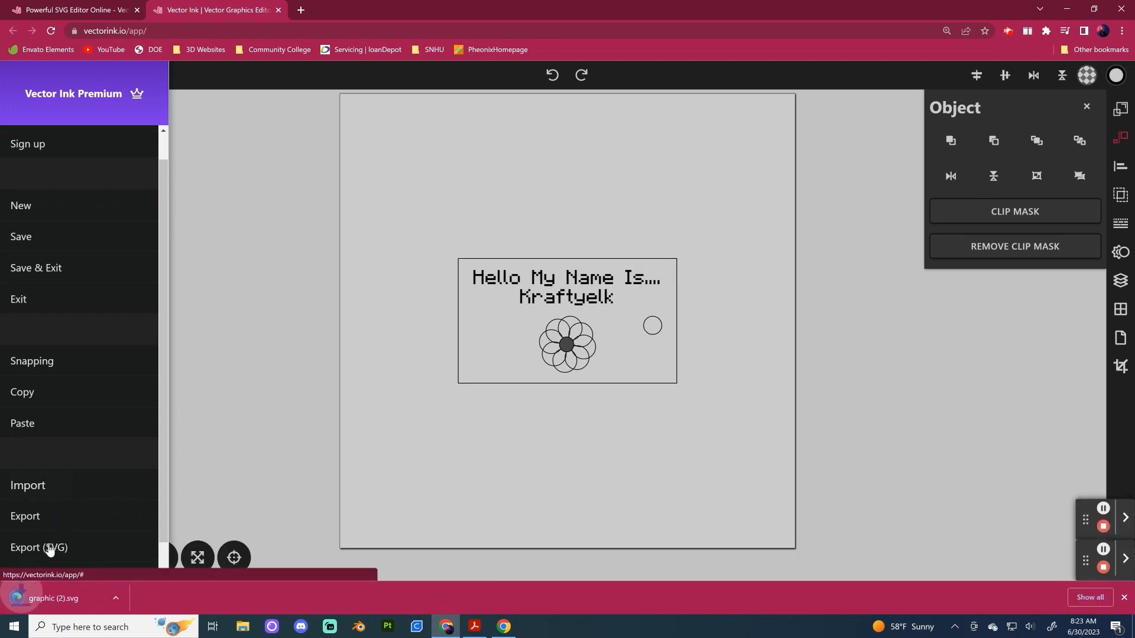